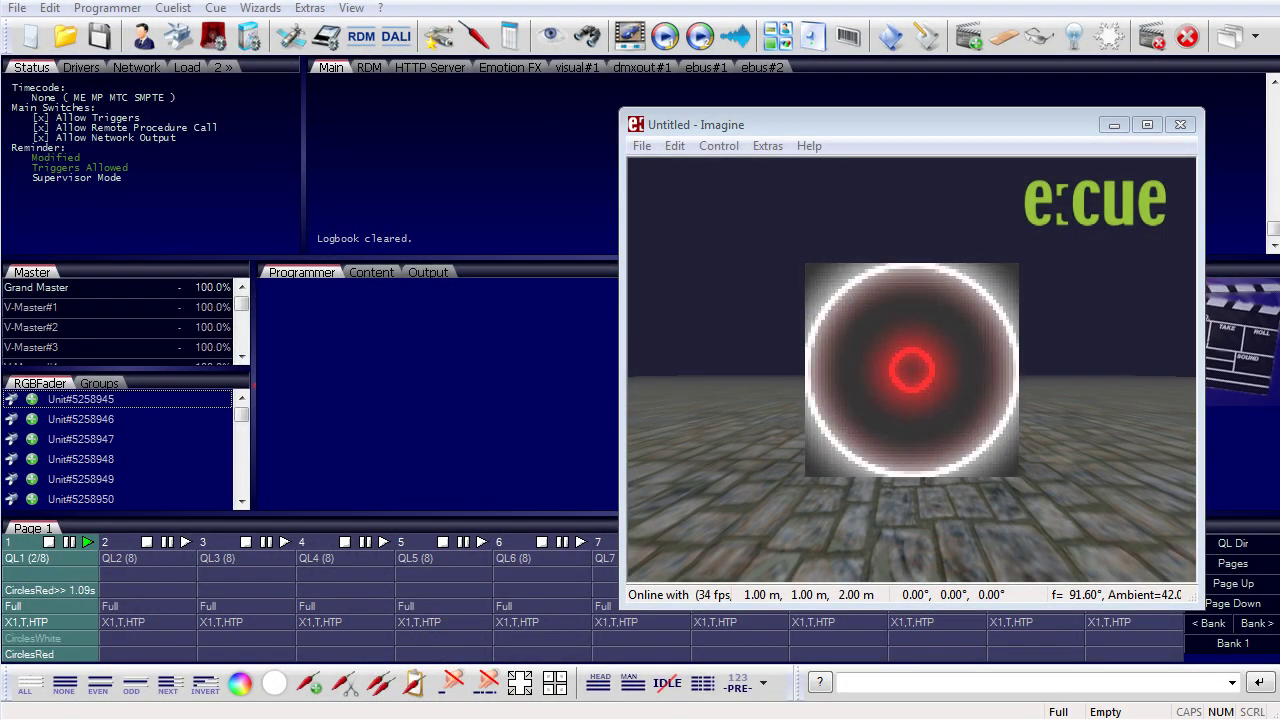
Step: Close the Imagine 3D preview and open Device Manager with the Butler XT2 (dmxout#1) selected
click(1180, 124)
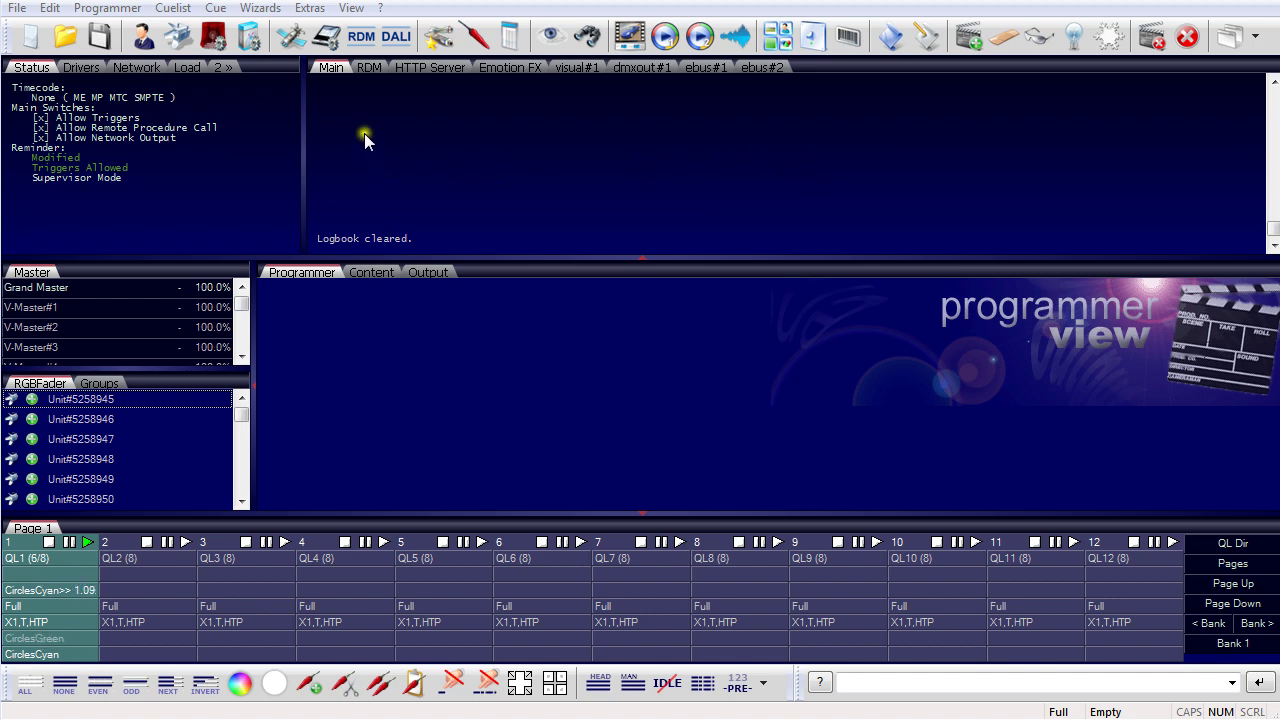
click(326, 40)
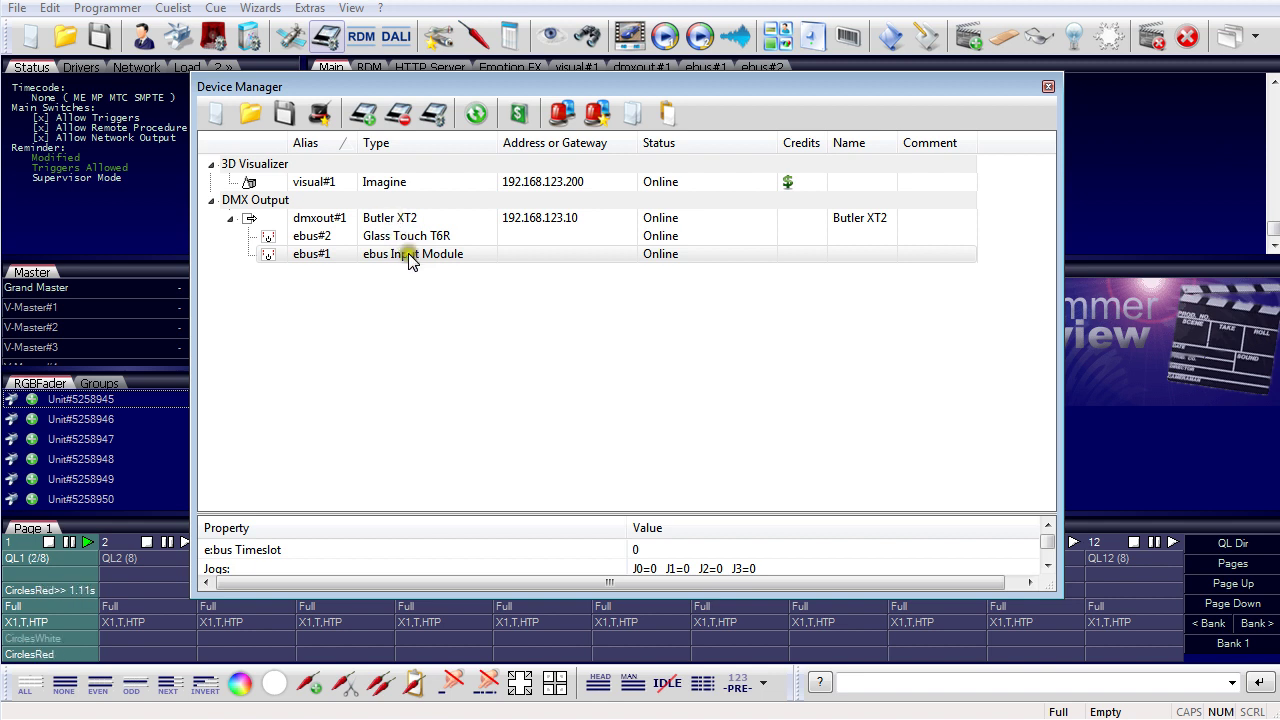
click(405, 218)
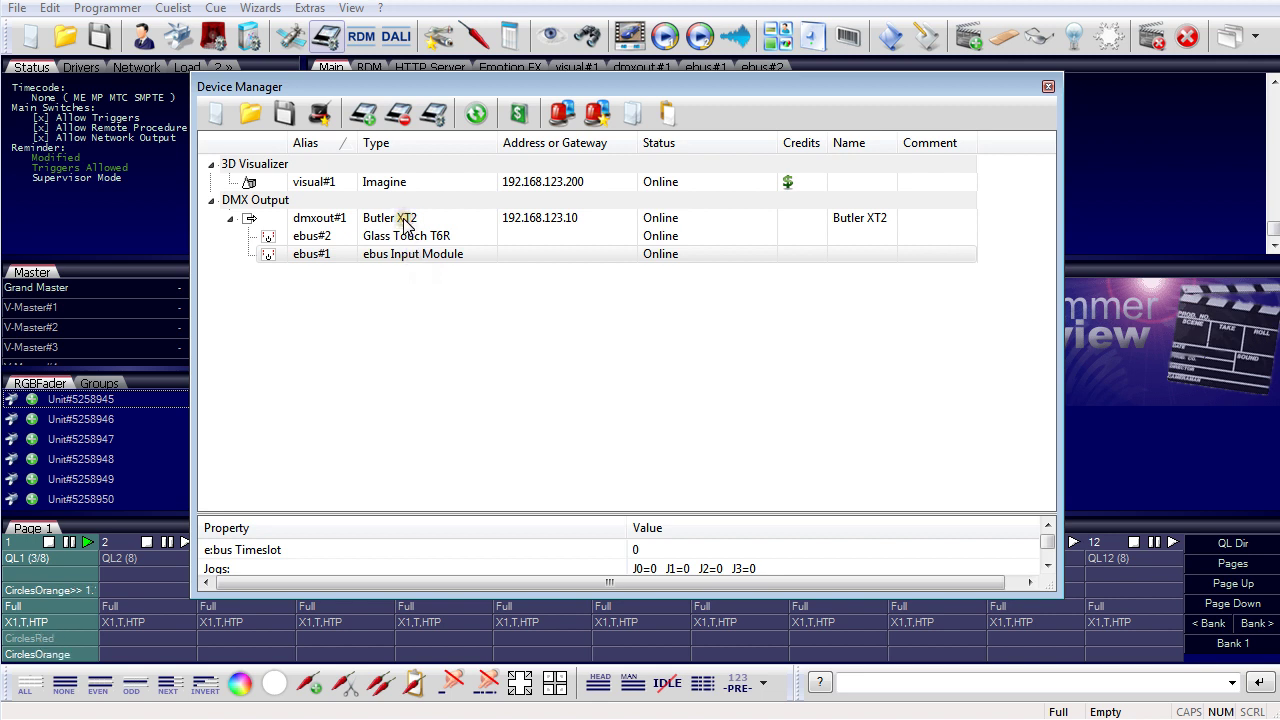
click(405, 218)
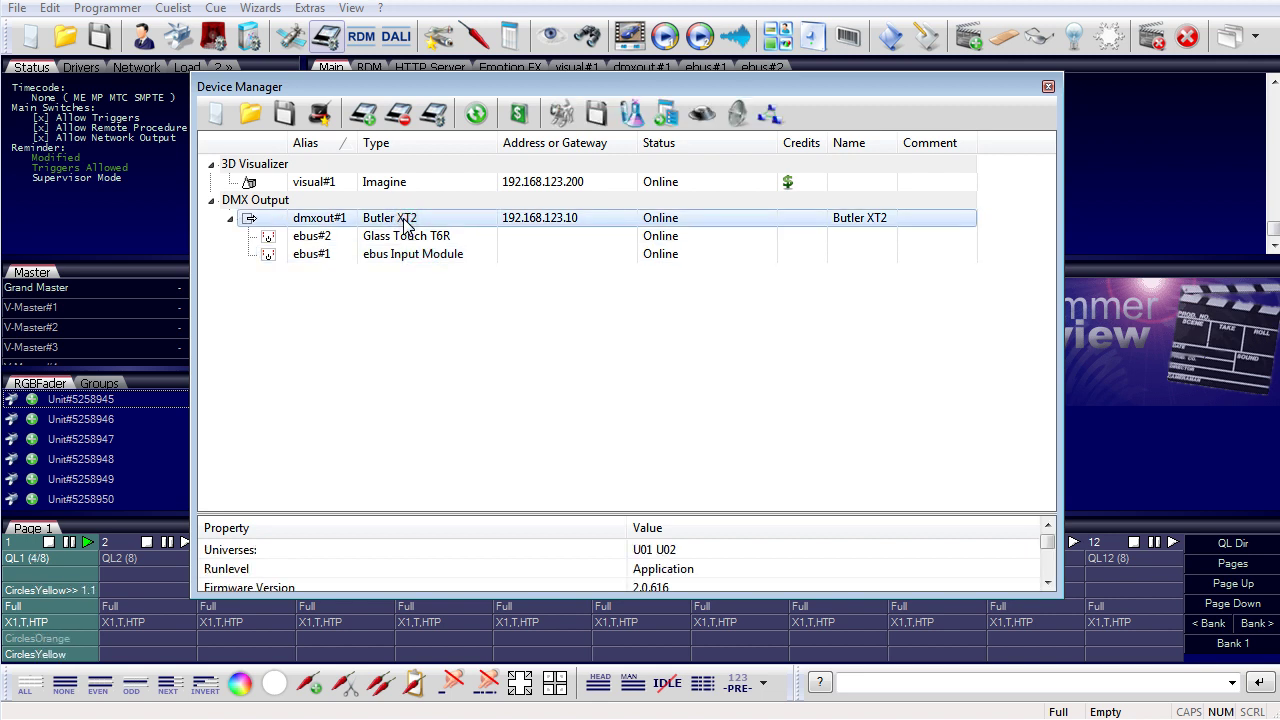
Step: Open the Butler XT2 properties' Settings tab and bring up the Input 1 action dialog
double_click(405, 220)
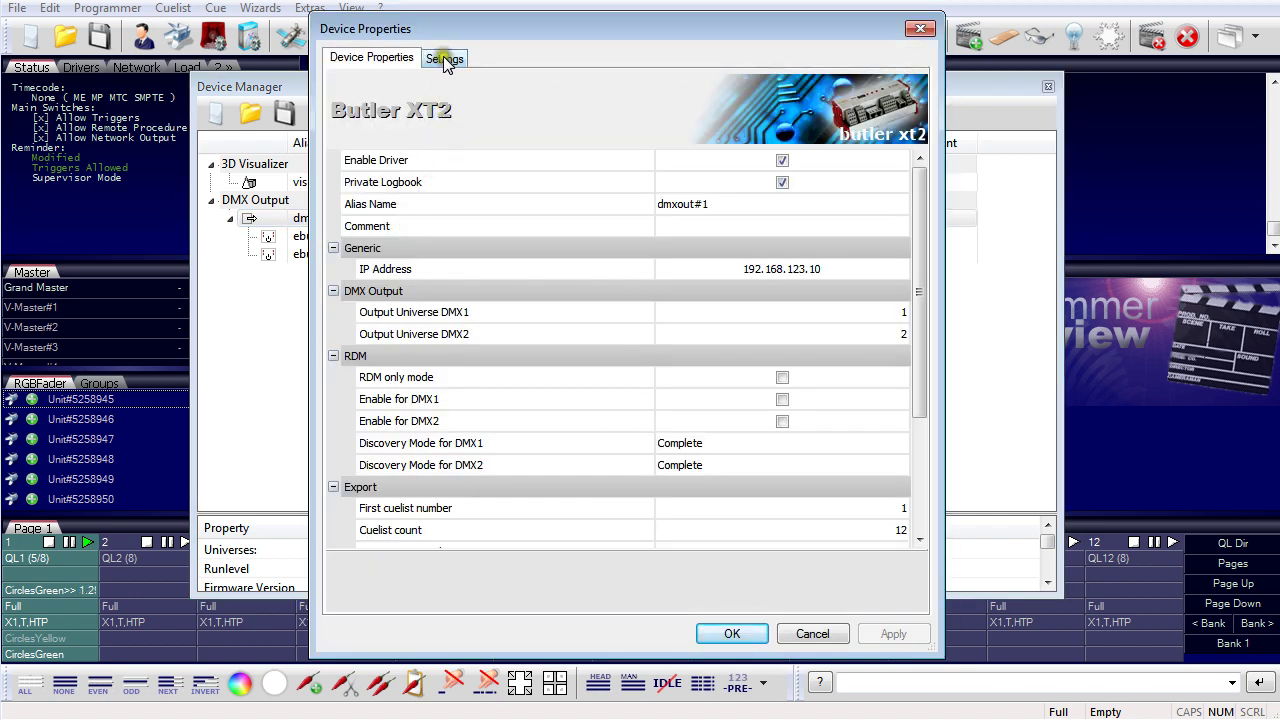
click(448, 59)
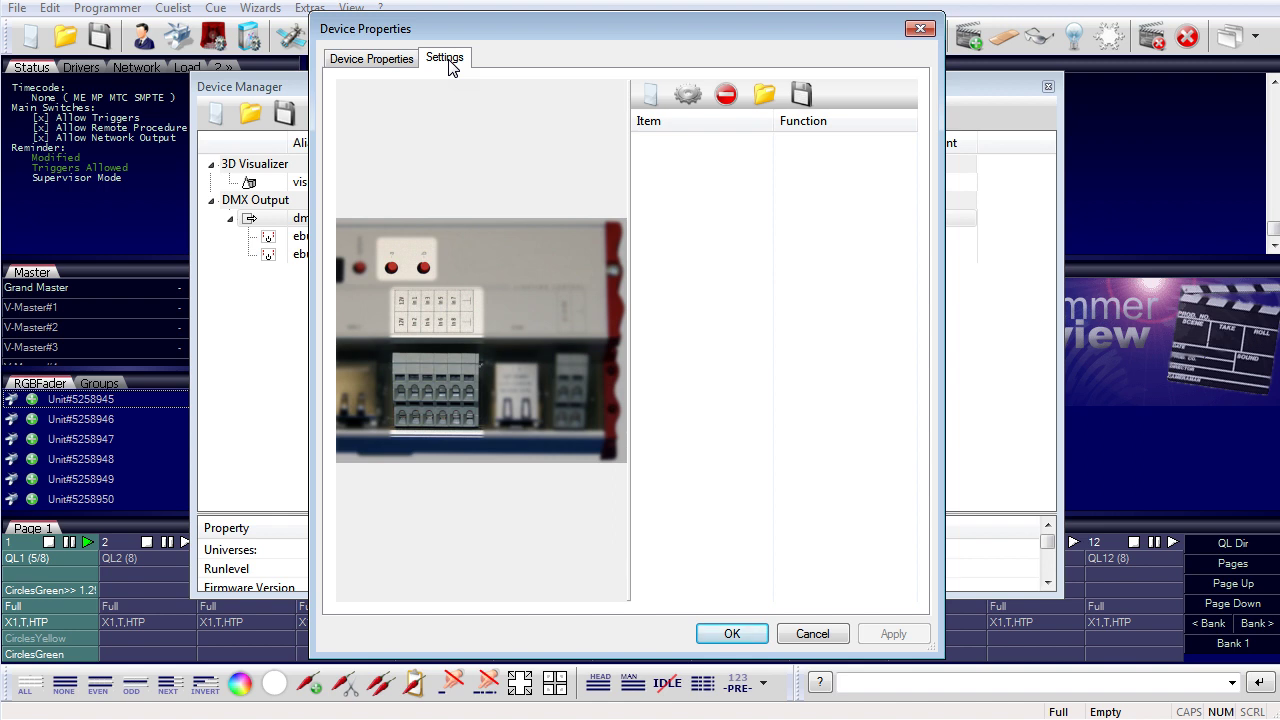
click(413, 393)
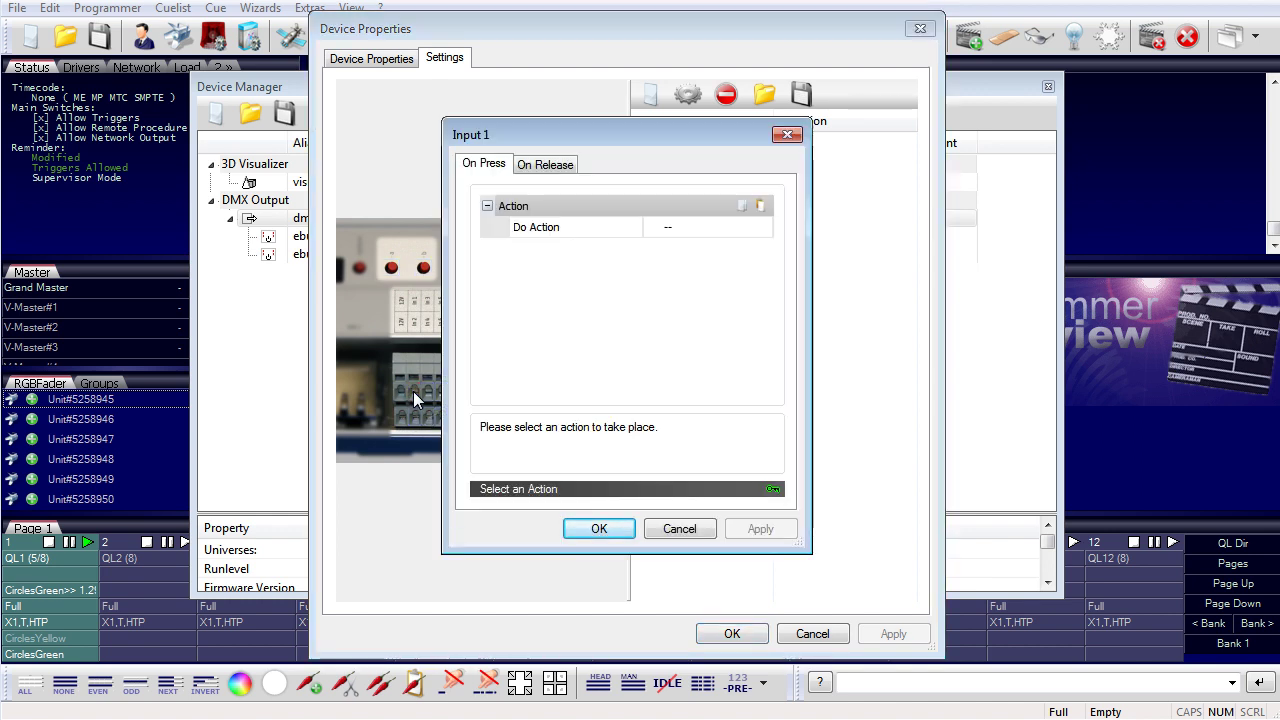
Step: Compare Input 1's On Press and On Release tabs, then open the On Press Do Action list
click(595, 228)
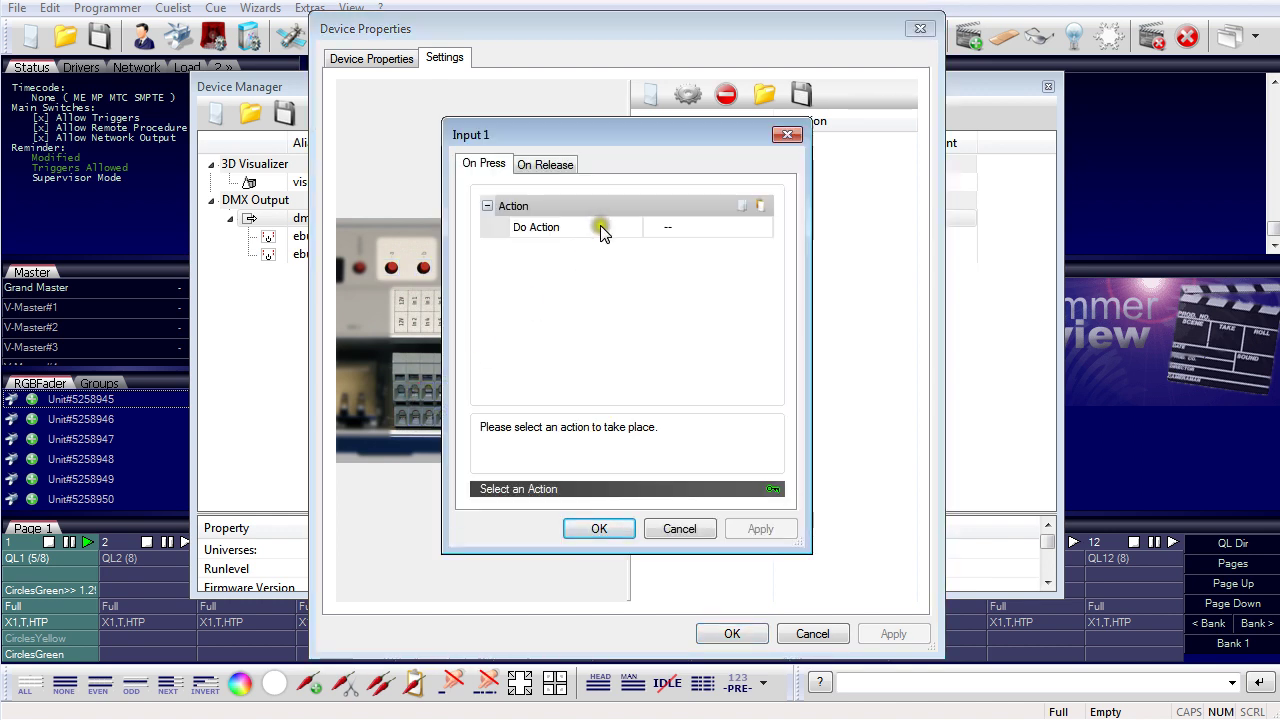
click(541, 166)
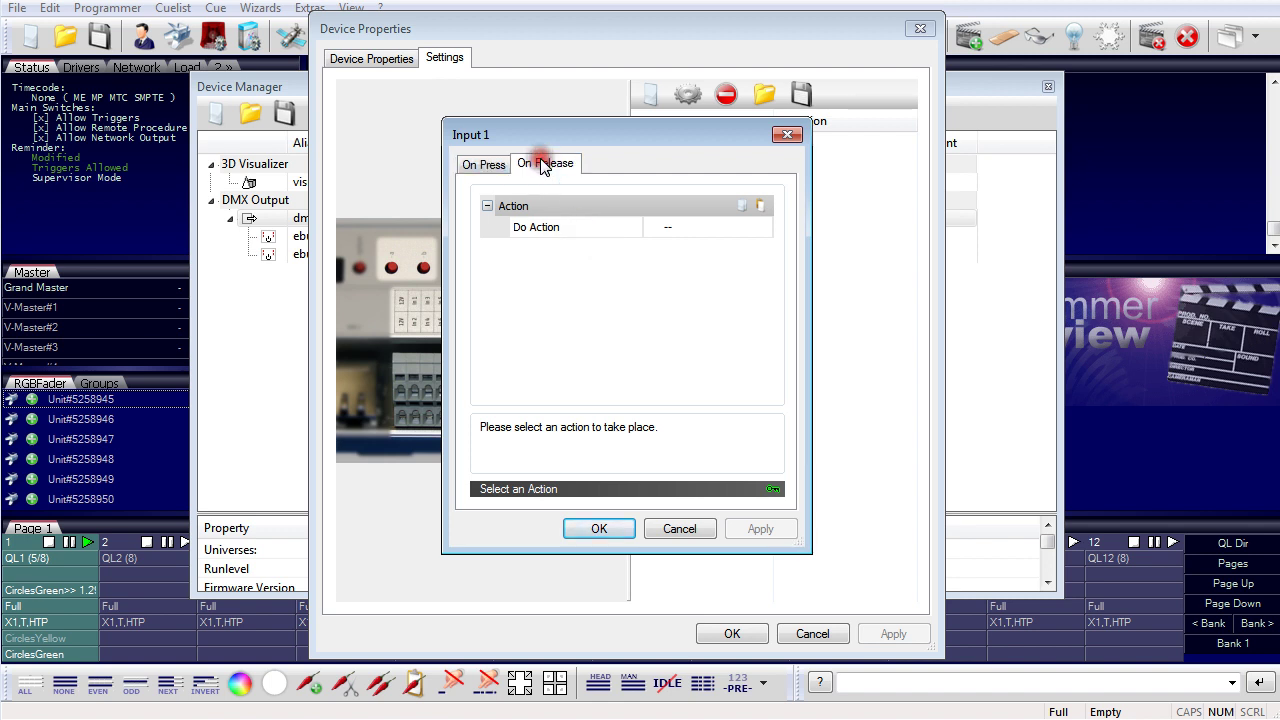
click(485, 166)
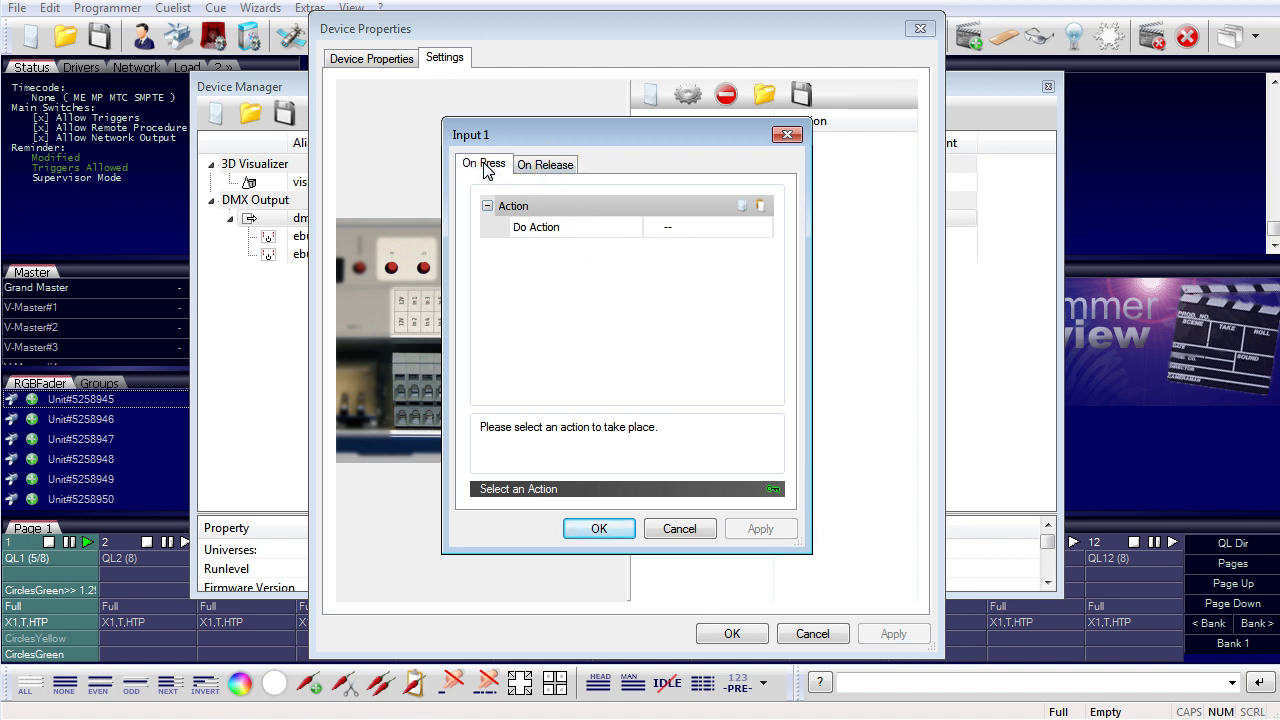
click(543, 165)
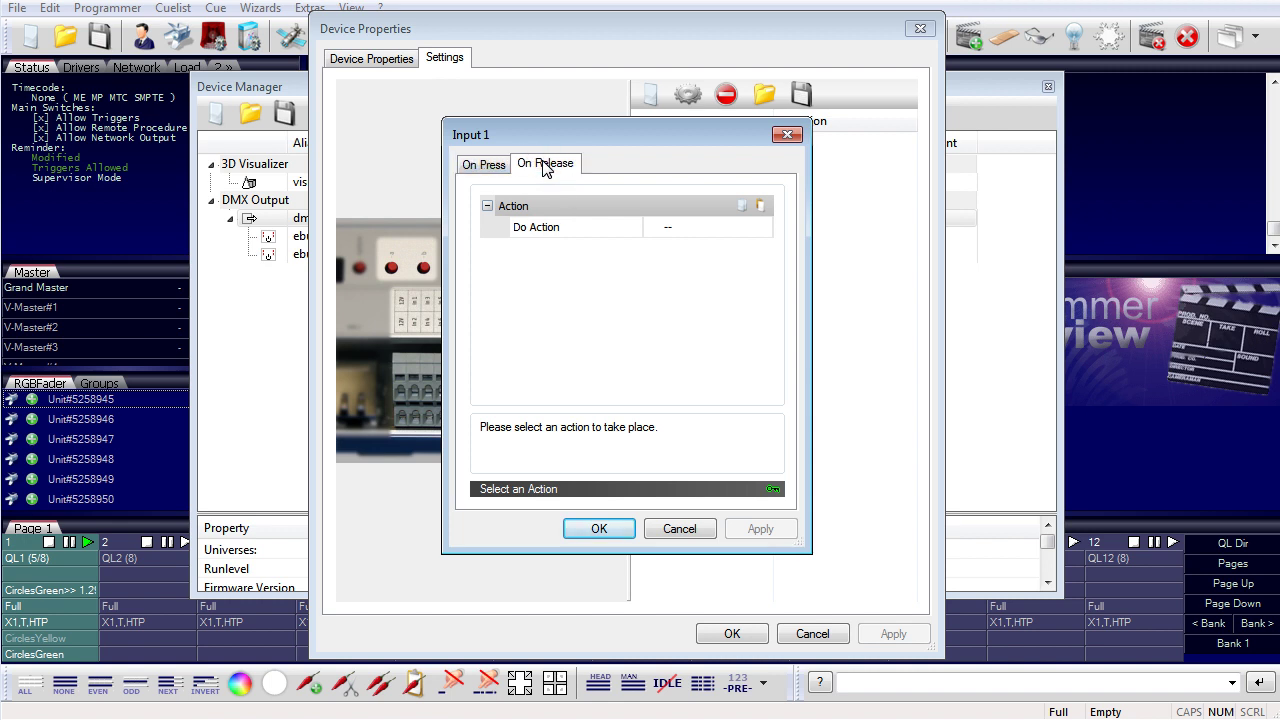
click(483, 167)
click(484, 166)
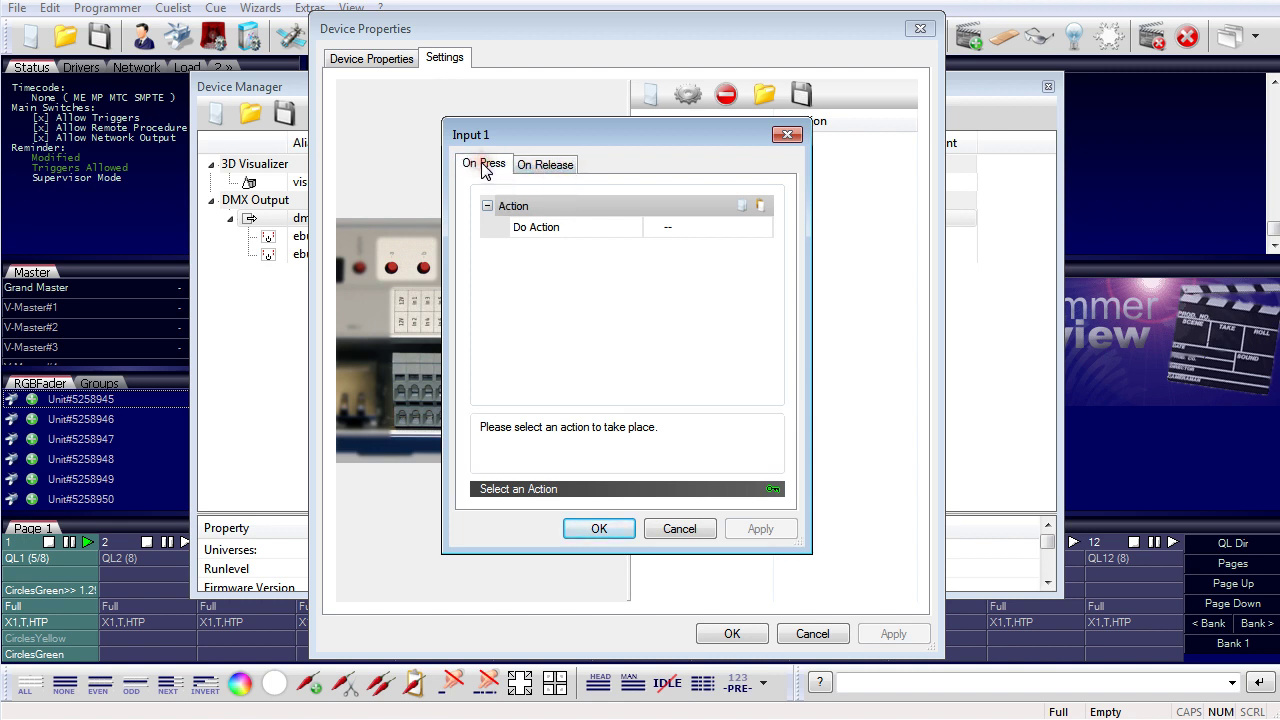
click(588, 231)
click(724, 233)
click(726, 234)
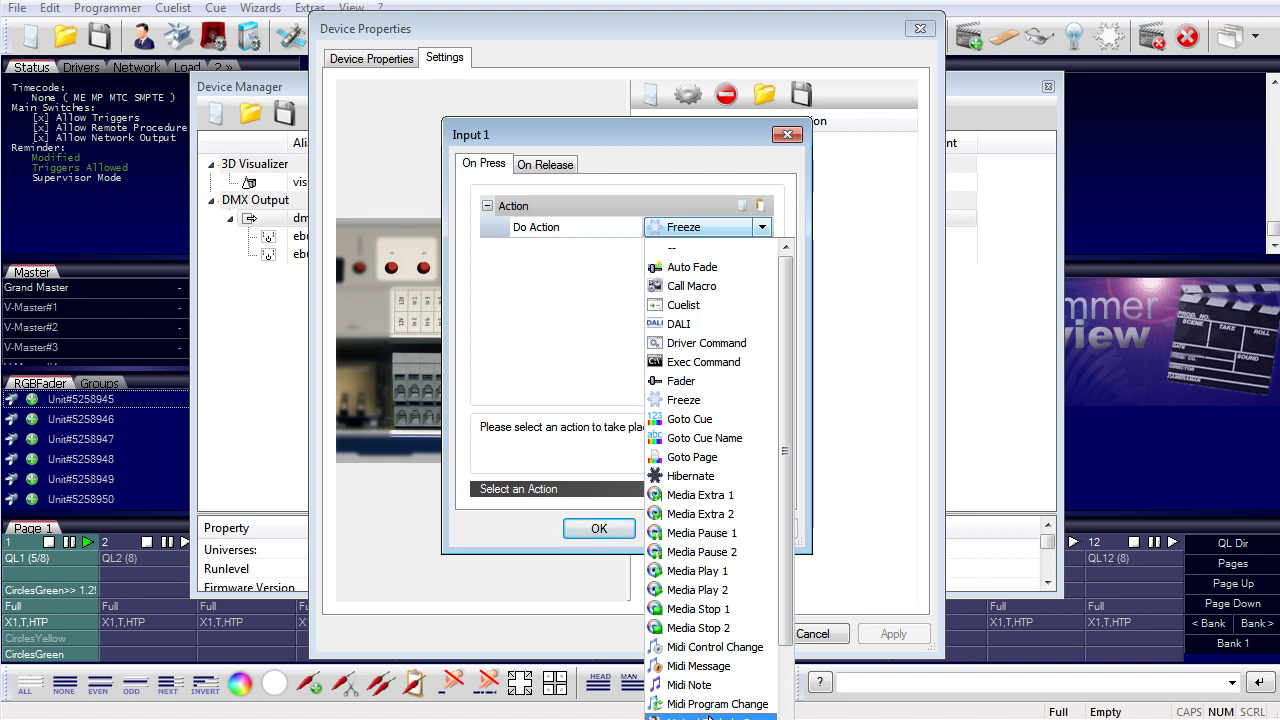
Step: Set Input 1's On Press action to Cuelist QL1 with action Play
click(717, 308)
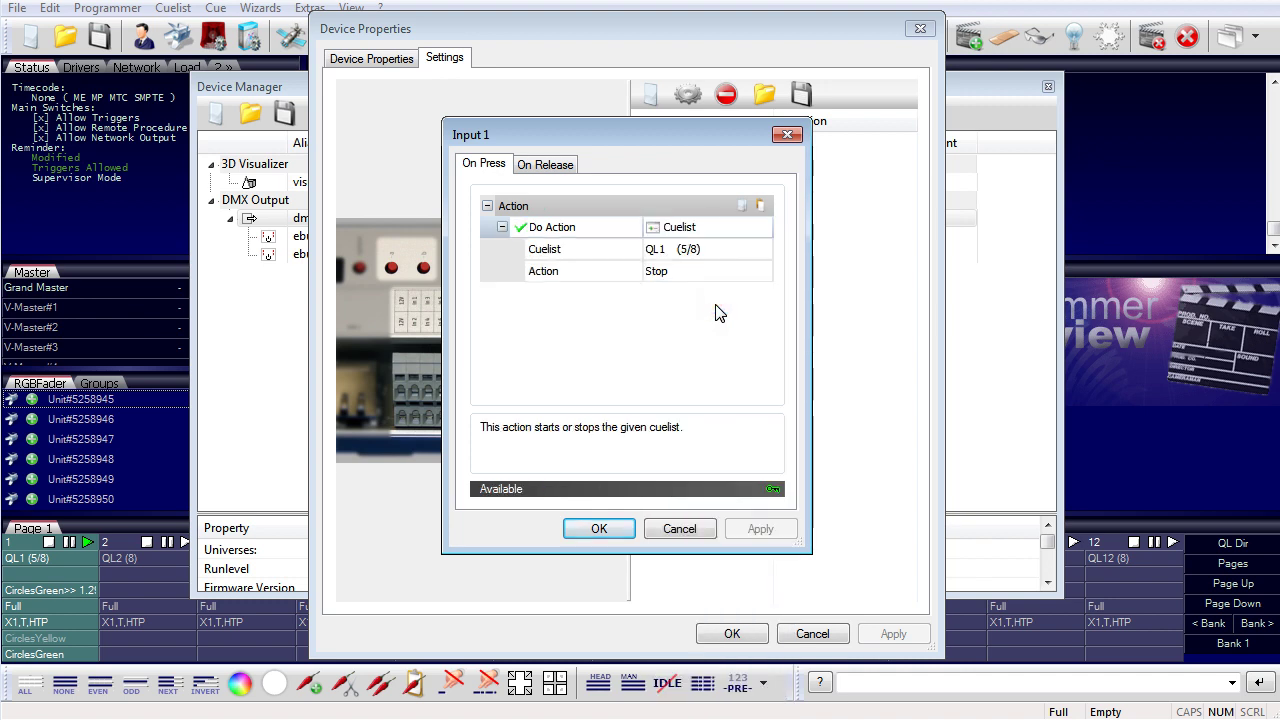
click(734, 248)
click(760, 250)
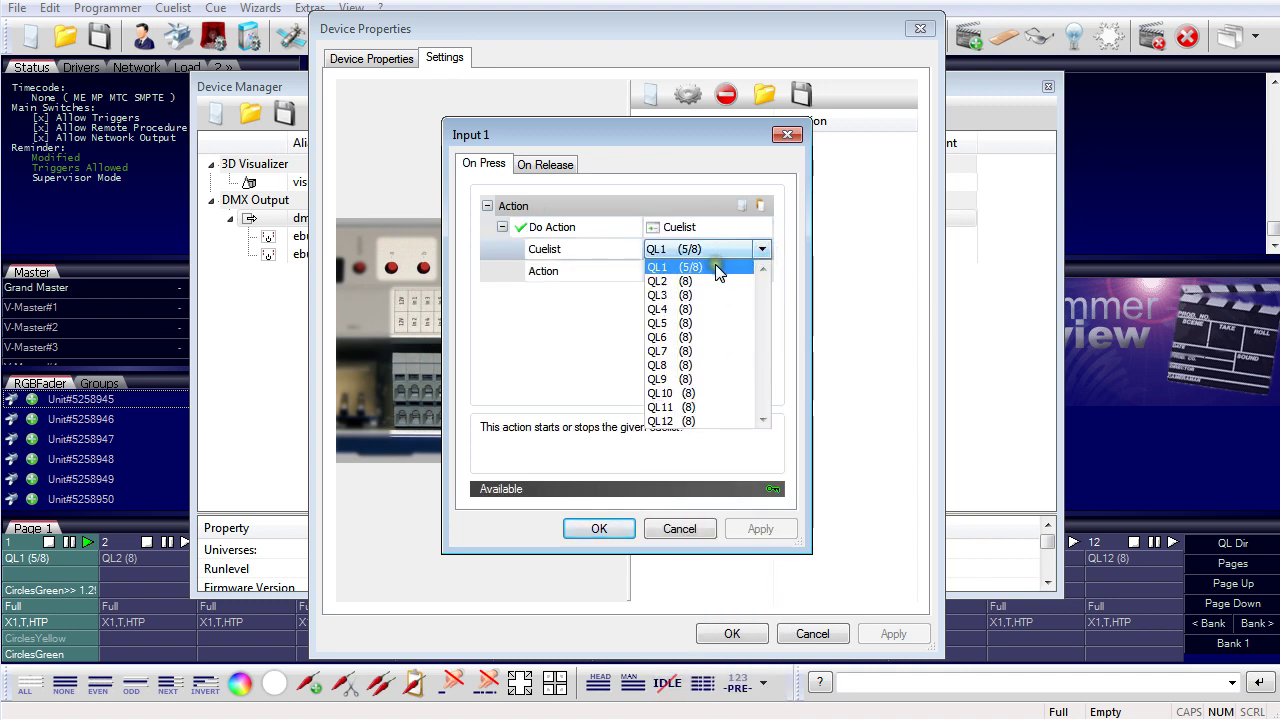
click(716, 268)
click(713, 272)
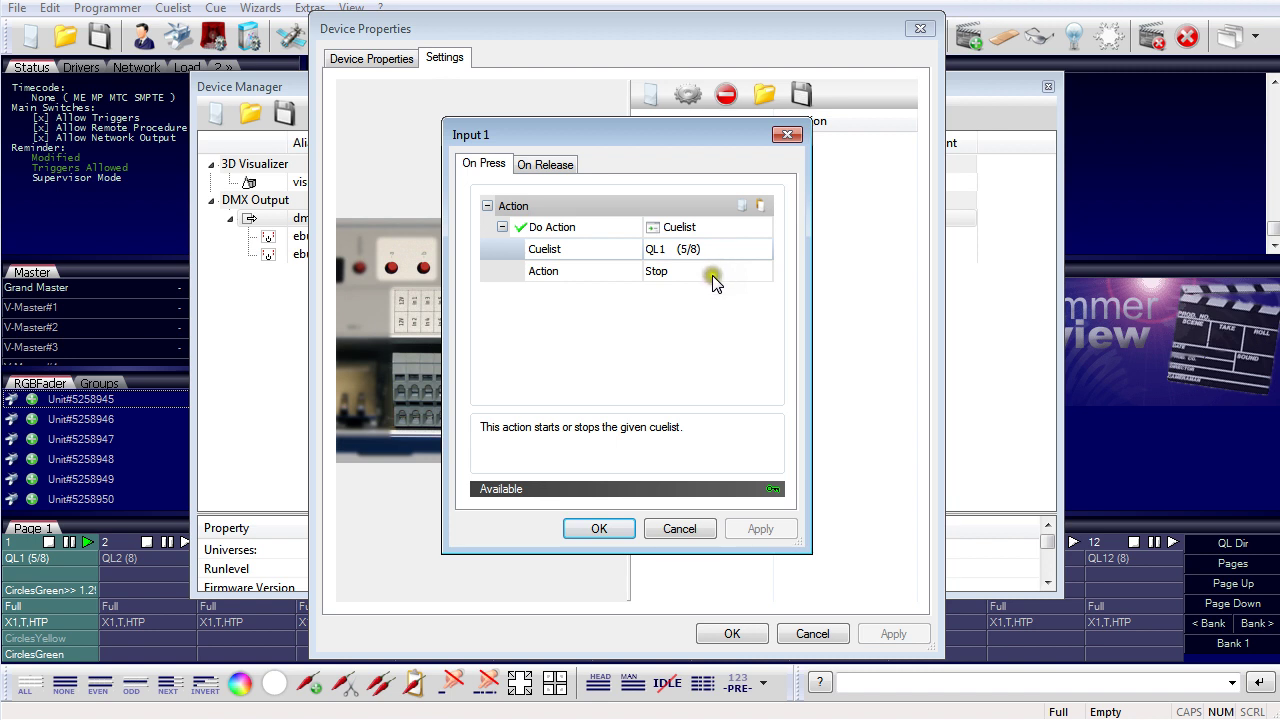
click(774, 279)
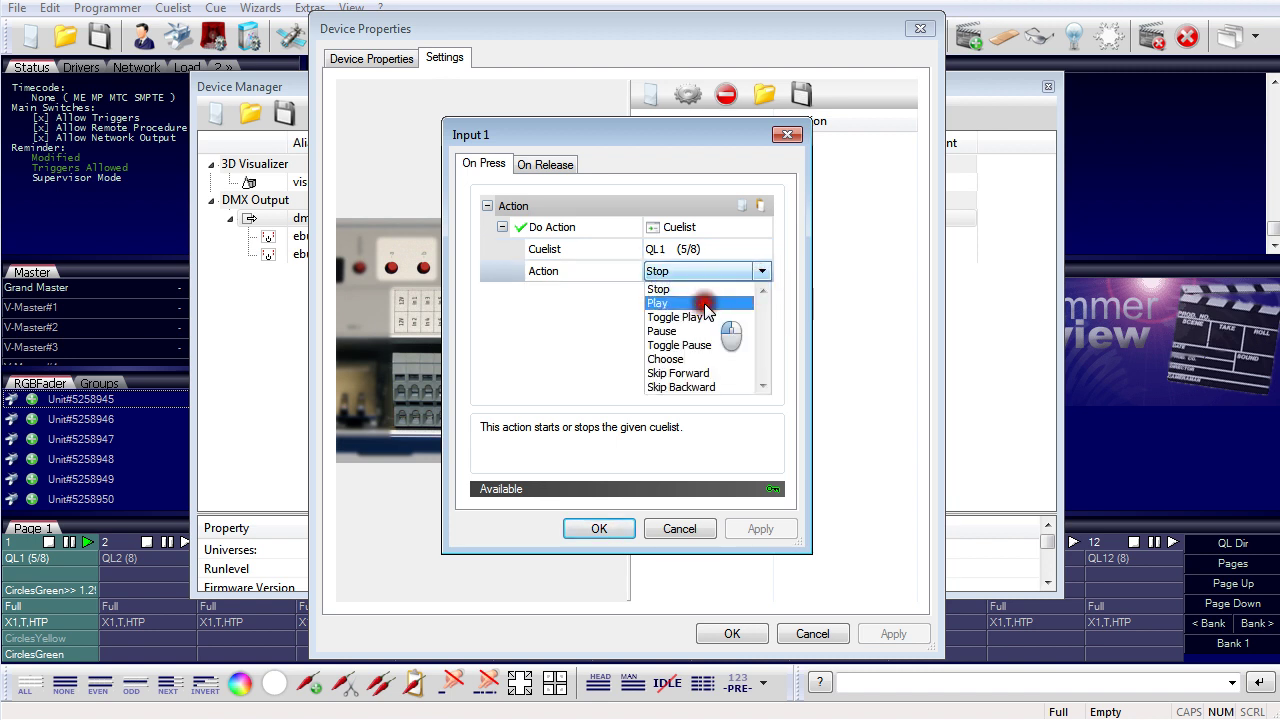
click(706, 304)
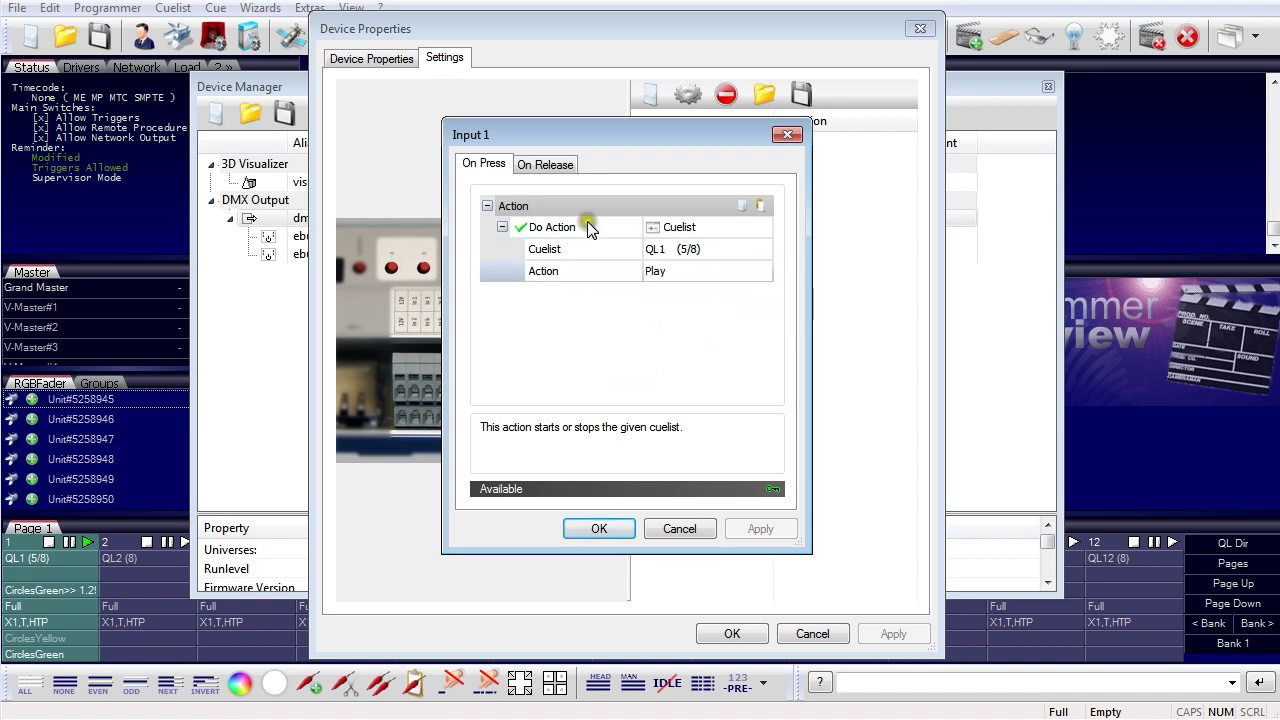
Step: Set On Release to stop cuelist QL1, review both tabs, and confirm the Input 1 dialog
drag(586, 143, 786, 162)
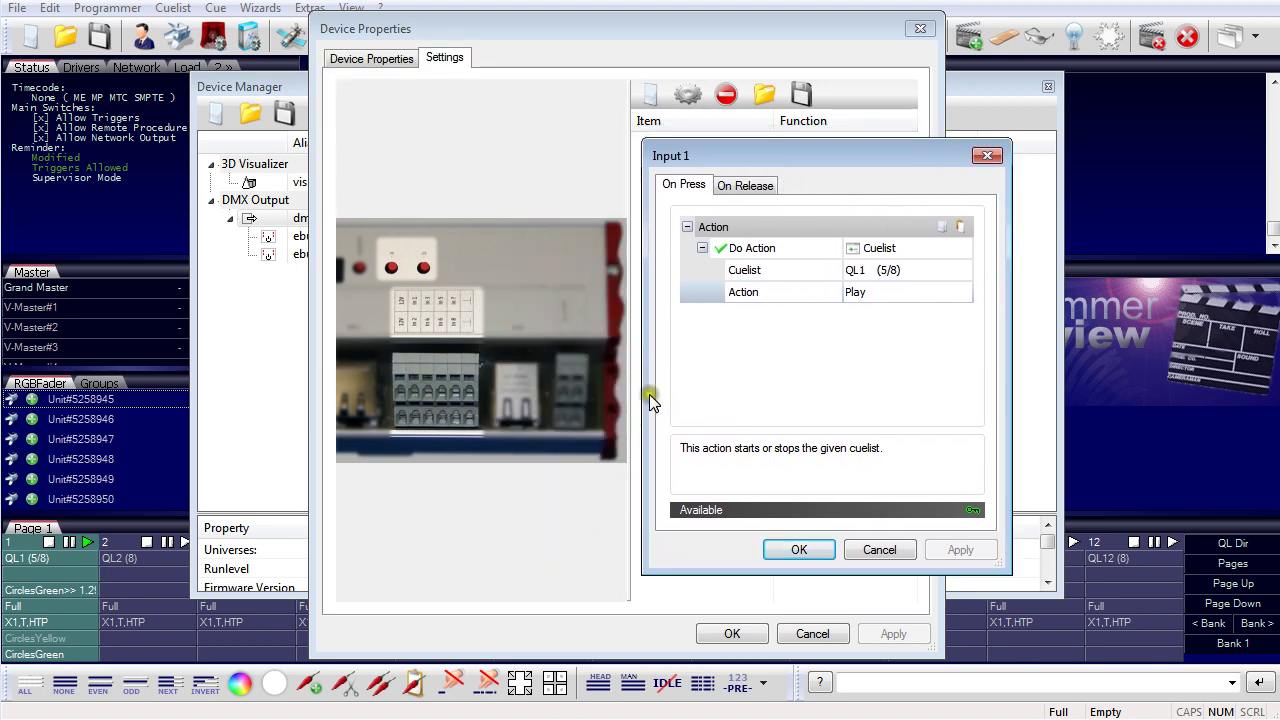
click(859, 271)
click(744, 186)
click(897, 250)
click(962, 249)
click(893, 327)
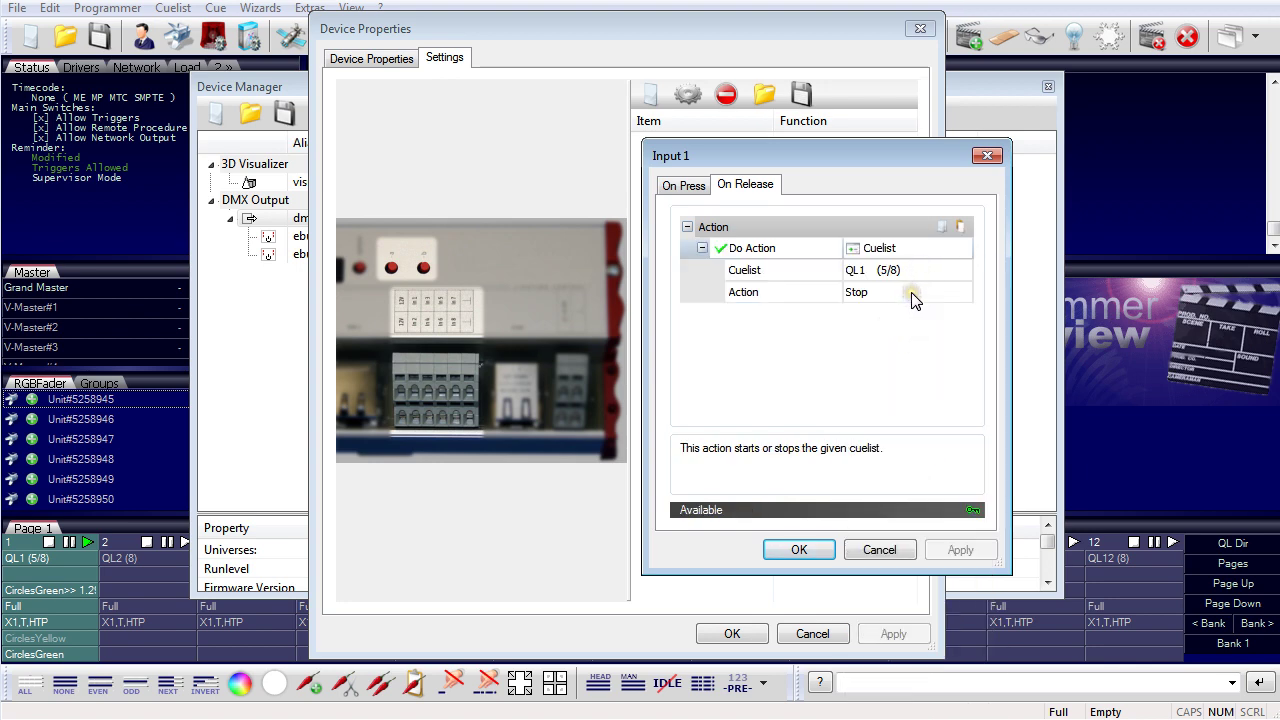
click(680, 186)
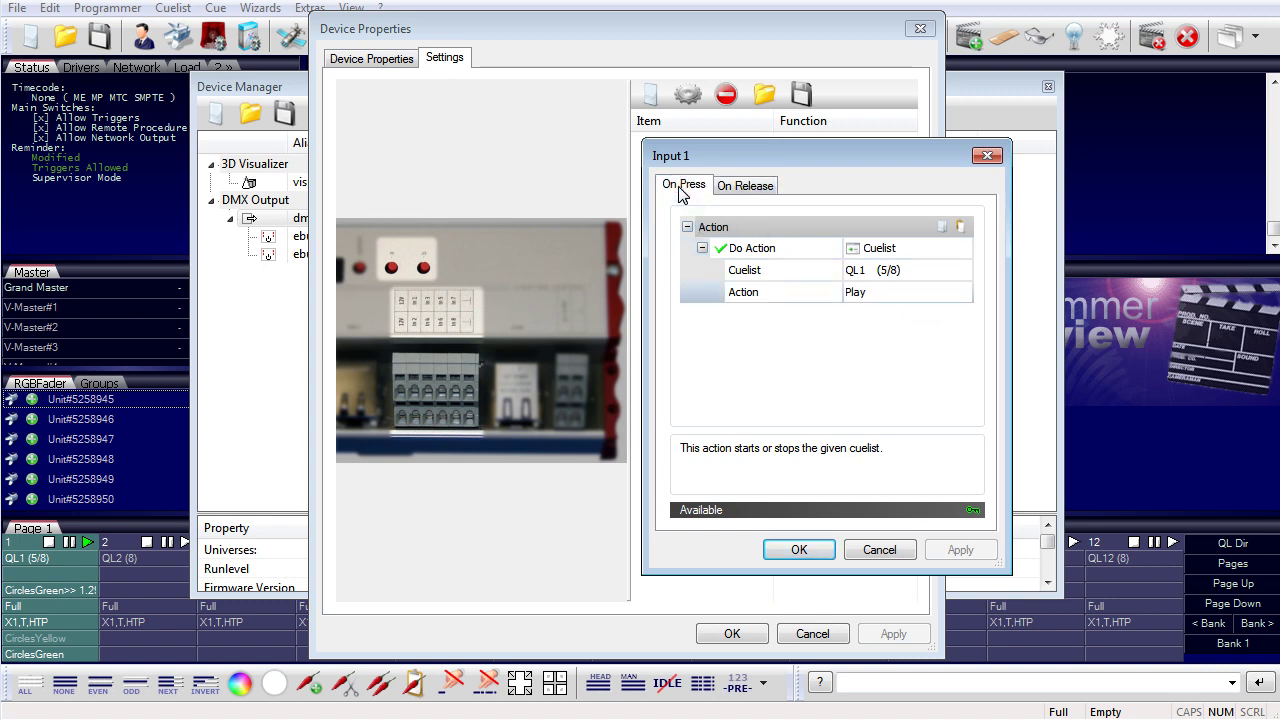
click(720, 188)
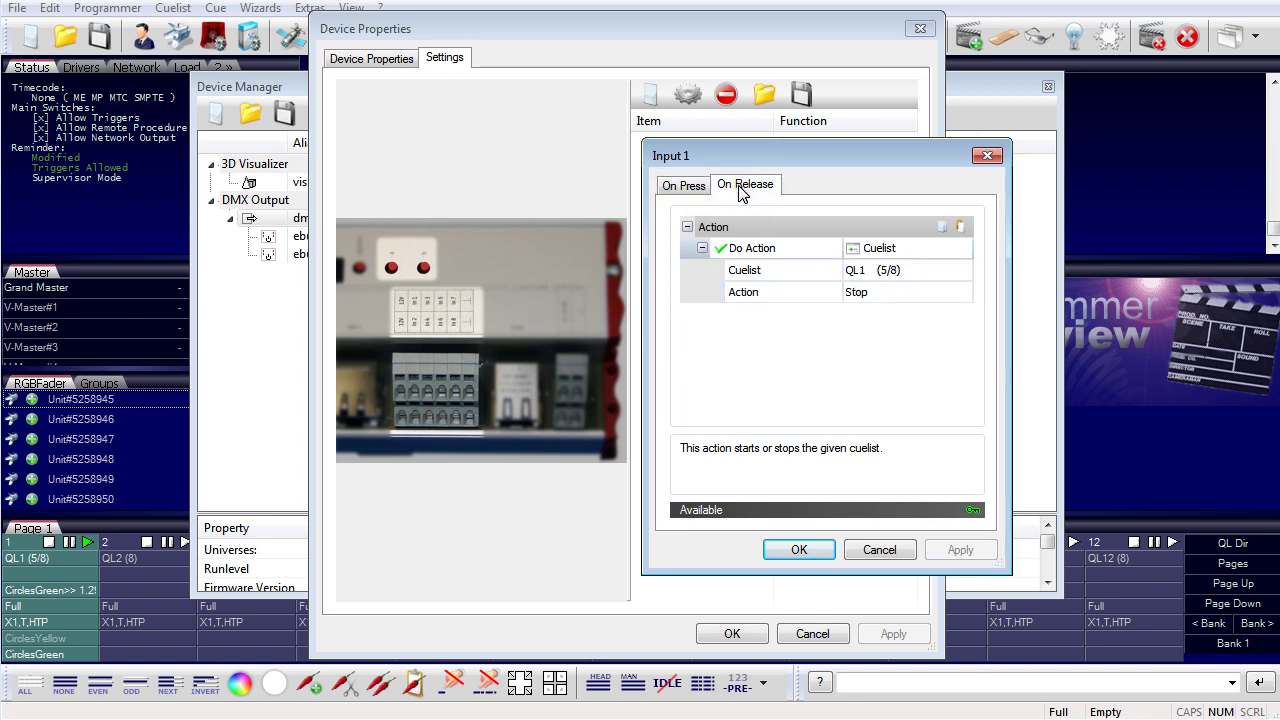
click(799, 254)
click(806, 550)
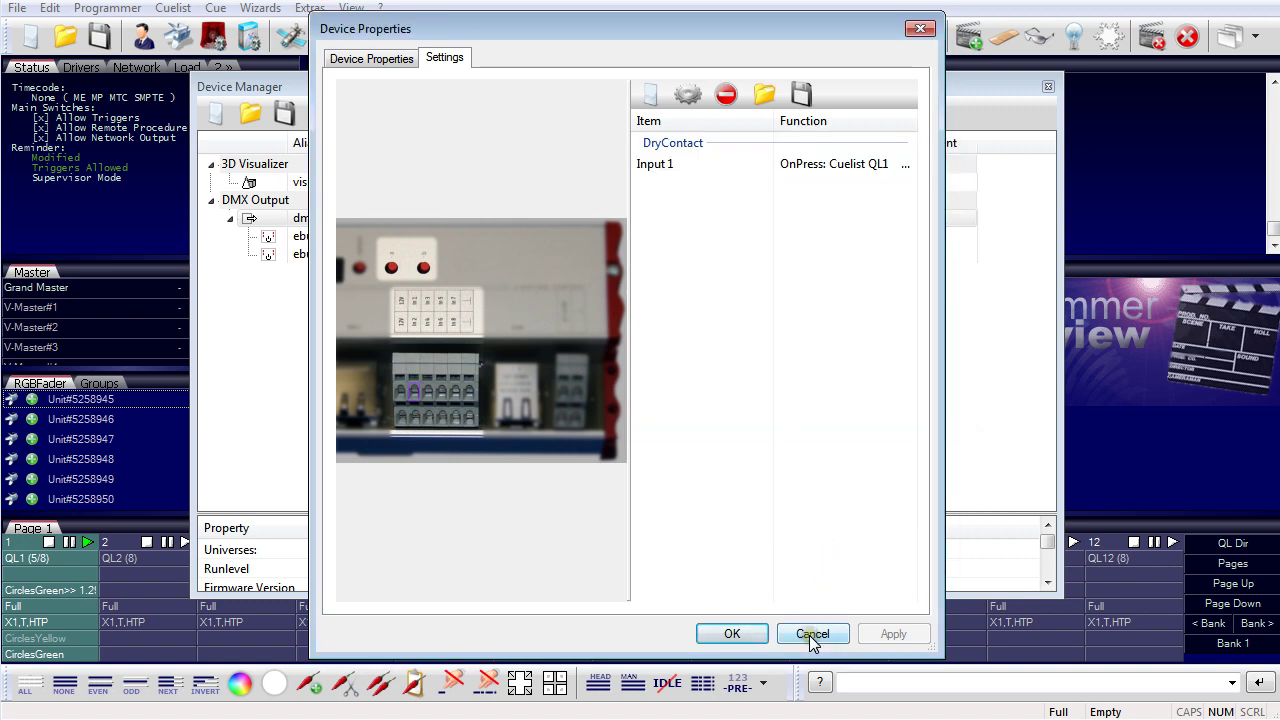
Step: Close the Butler XT2 properties and open the Glass Touch T6R (ebus#2) Settings tab
click(731, 634)
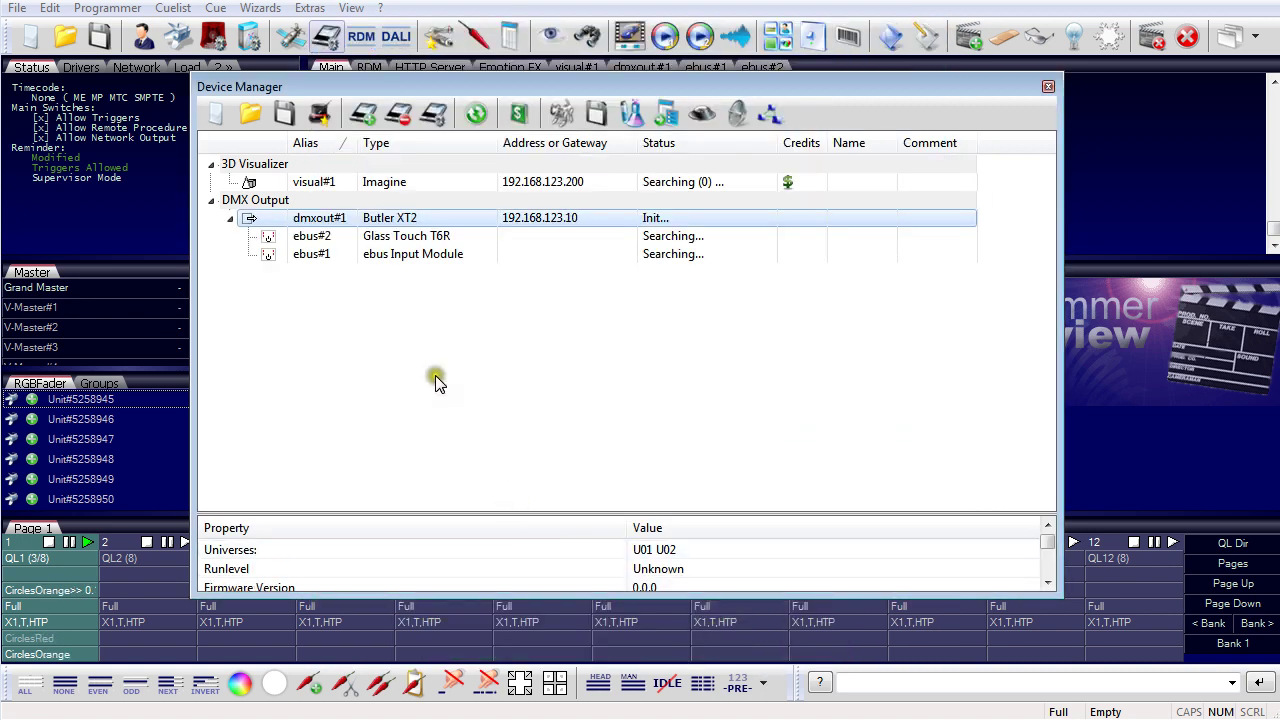
click(392, 243)
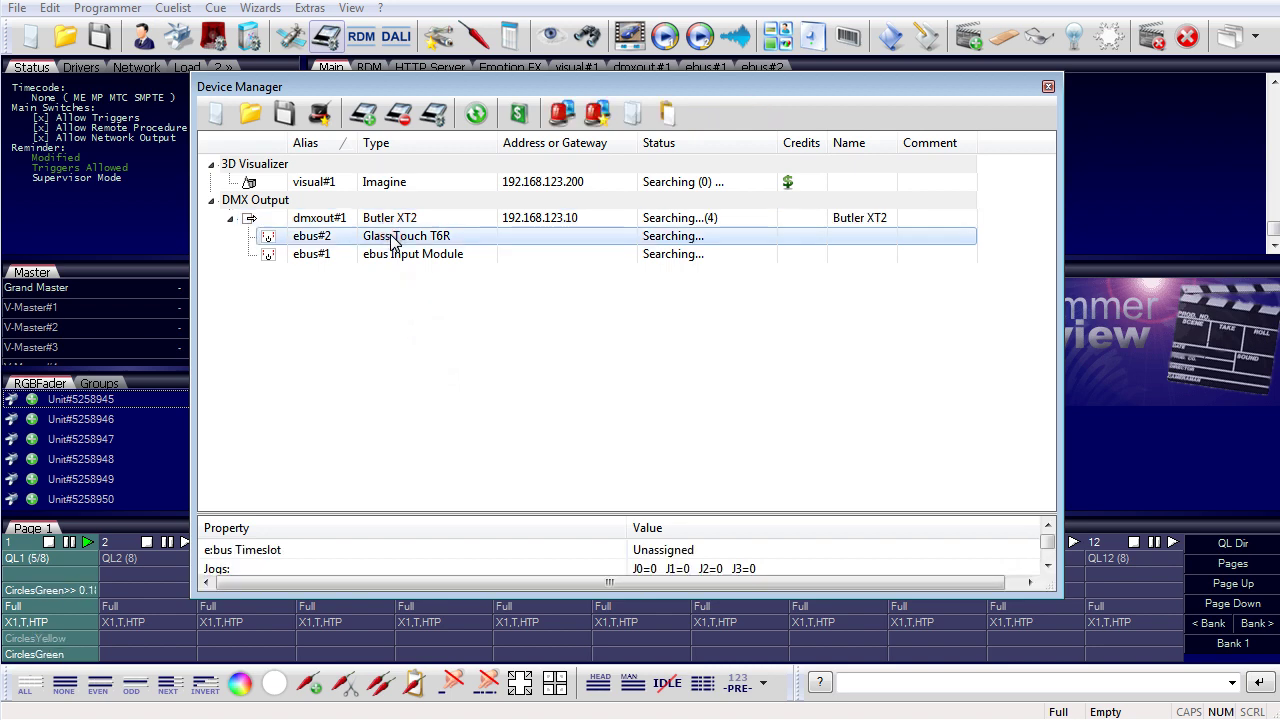
double_click(392, 243)
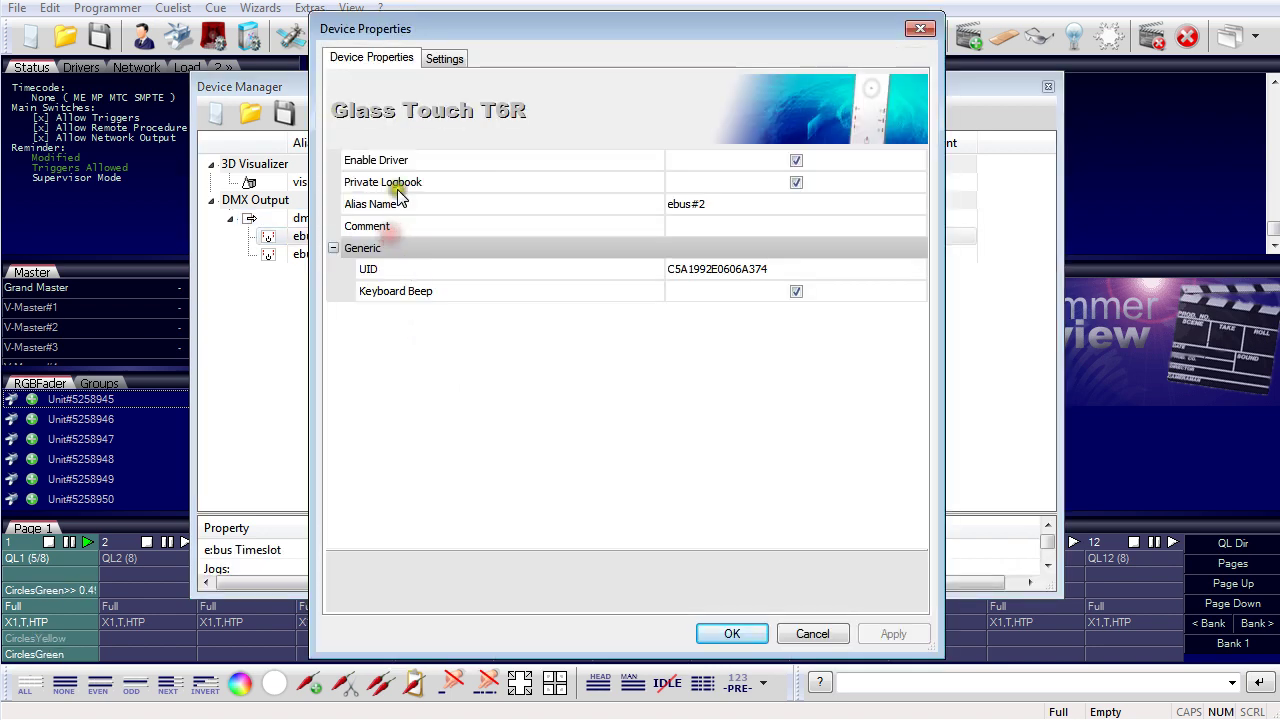
click(444, 62)
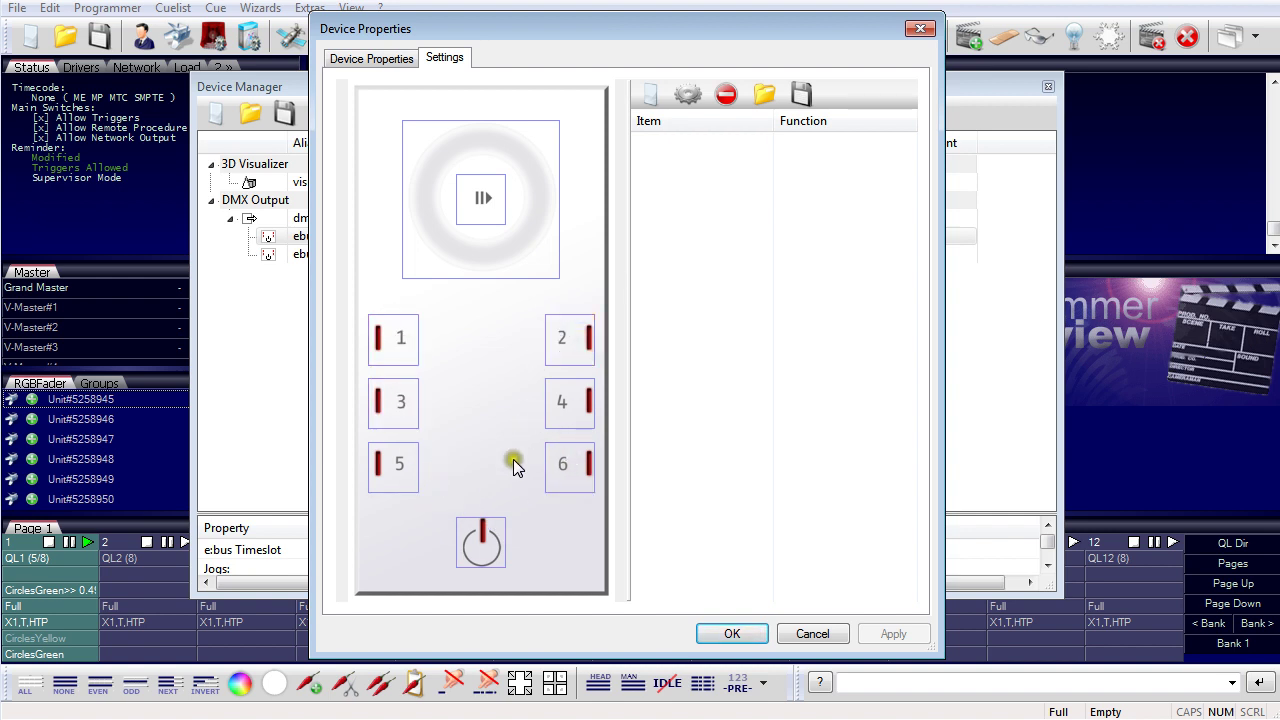
Step: Set Glass Touch button 1's On Press action to Media Play 1 and confirm both dialogs
double_click(398, 348)
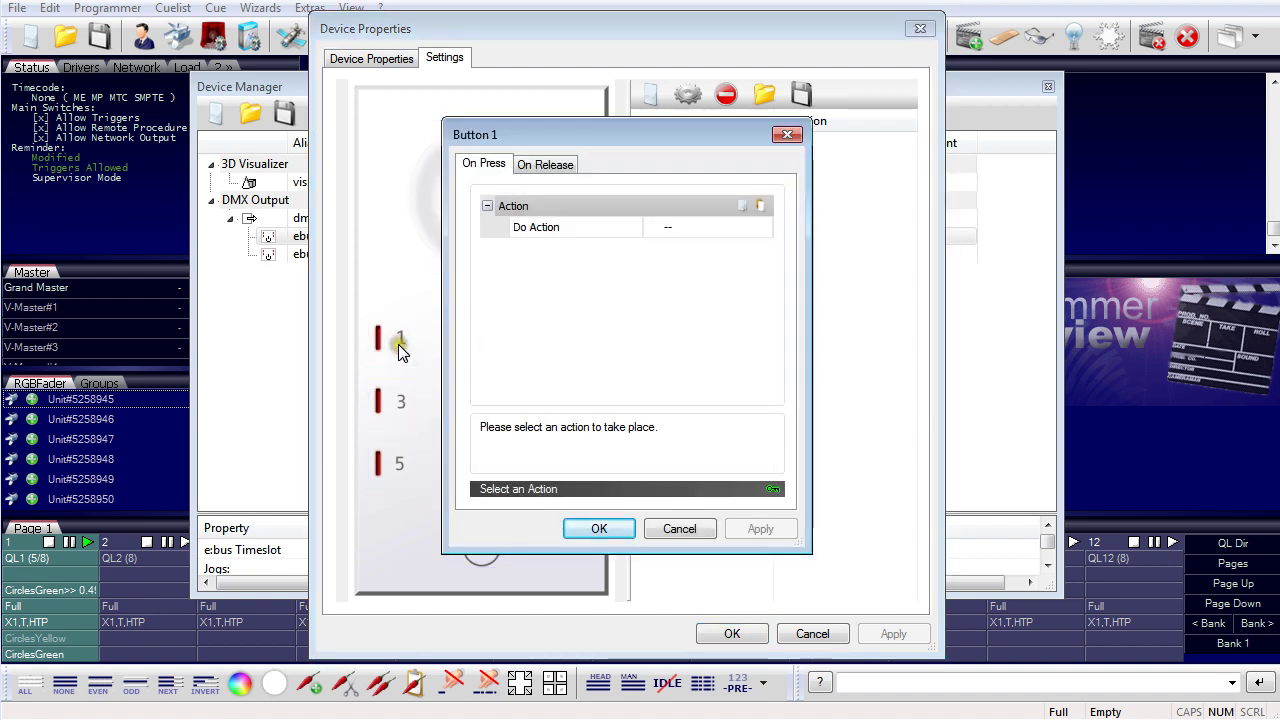
click(537, 170)
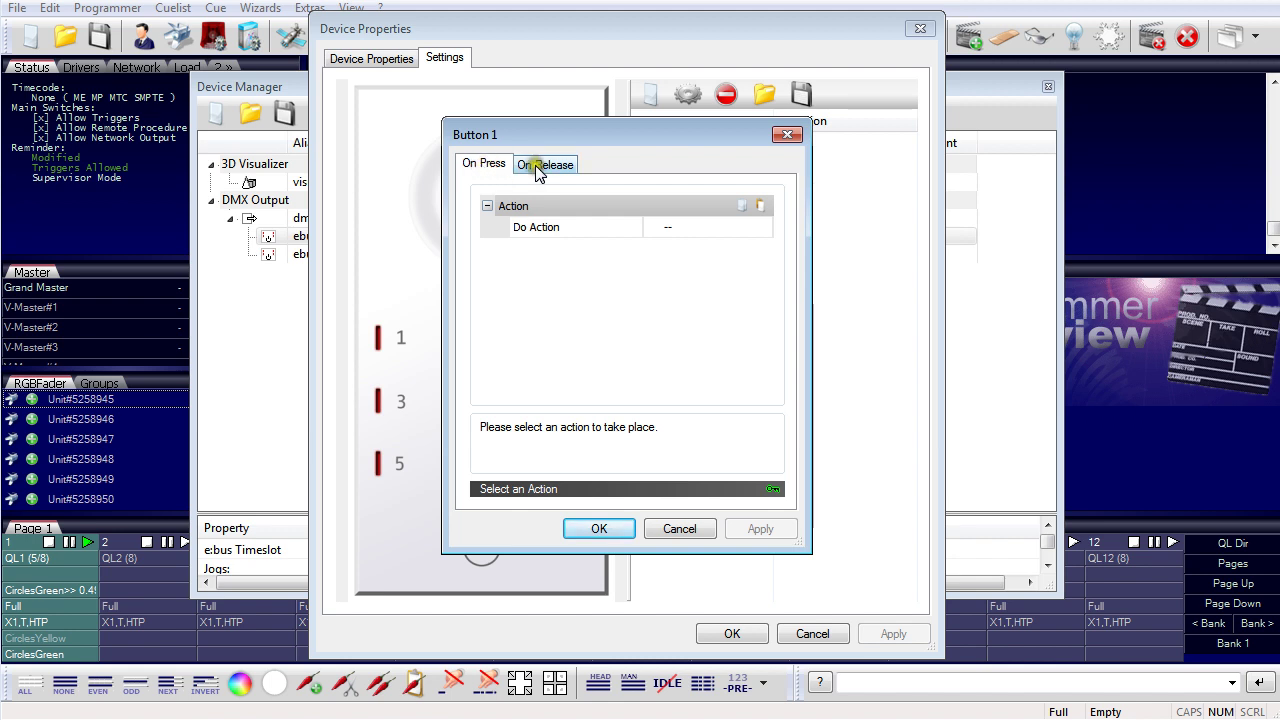
click(490, 165)
click(686, 228)
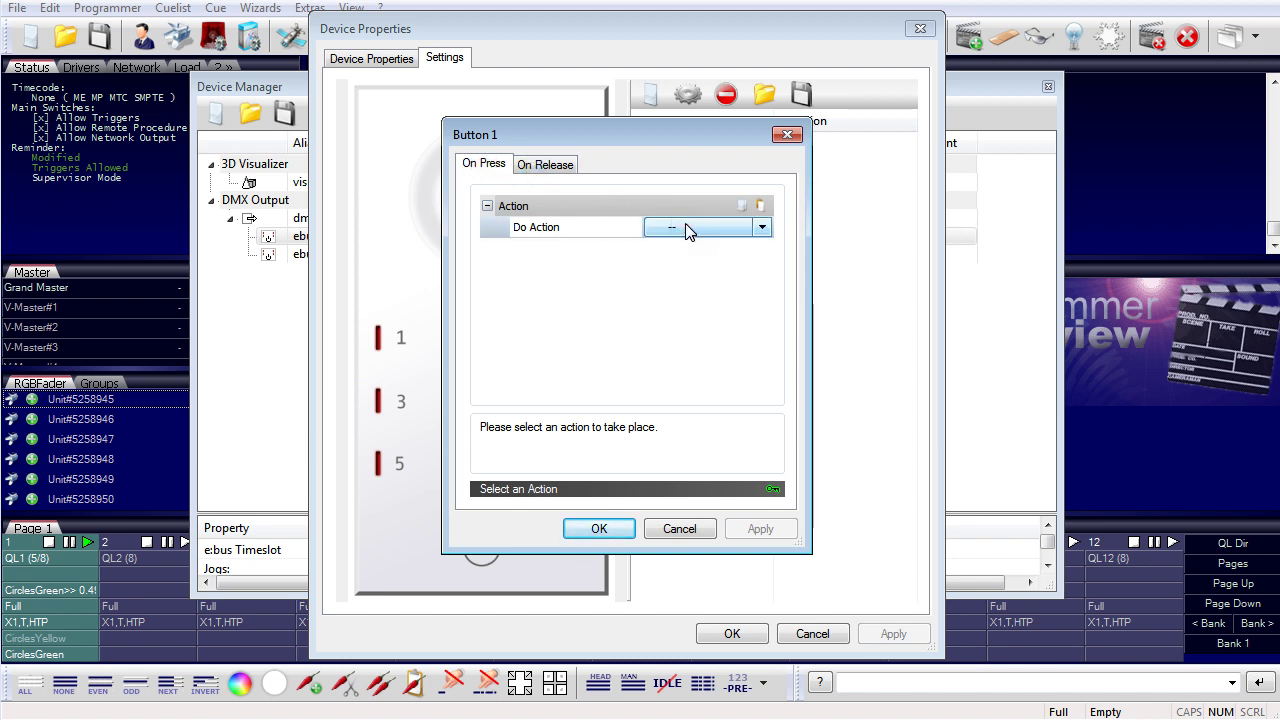
click(686, 226)
click(783, 305)
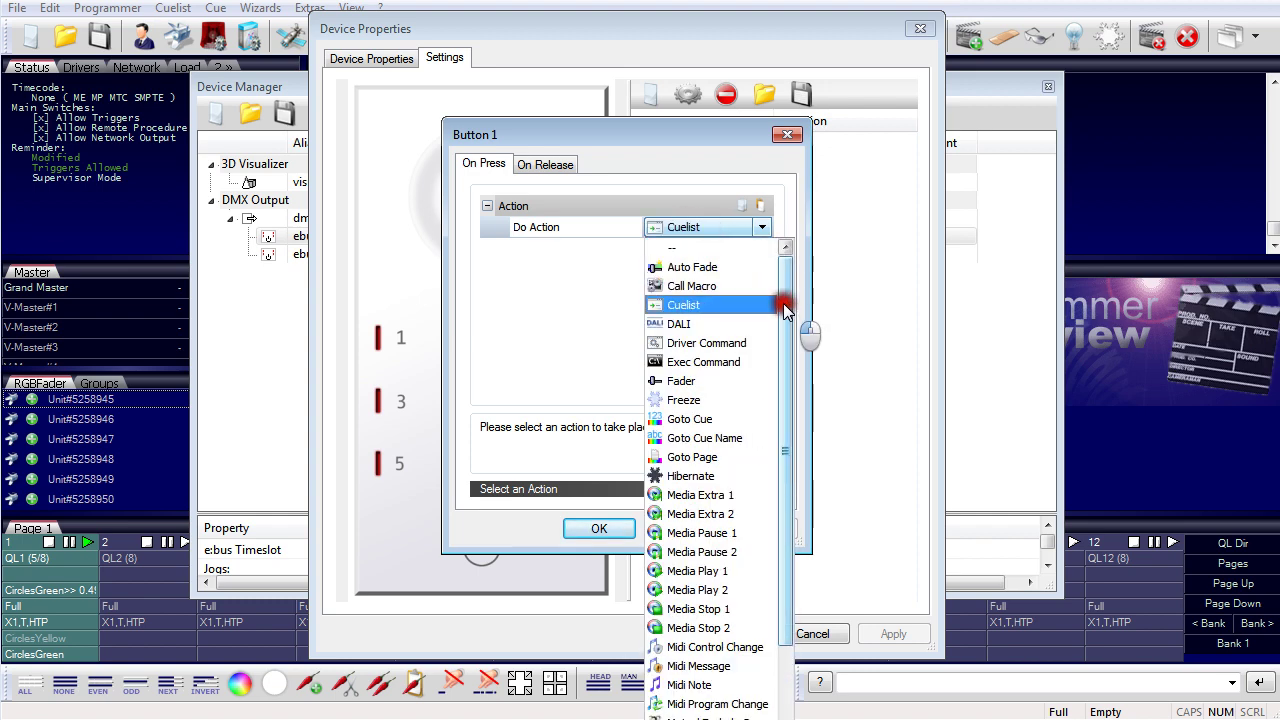
scroll(790, 319, down, 2)
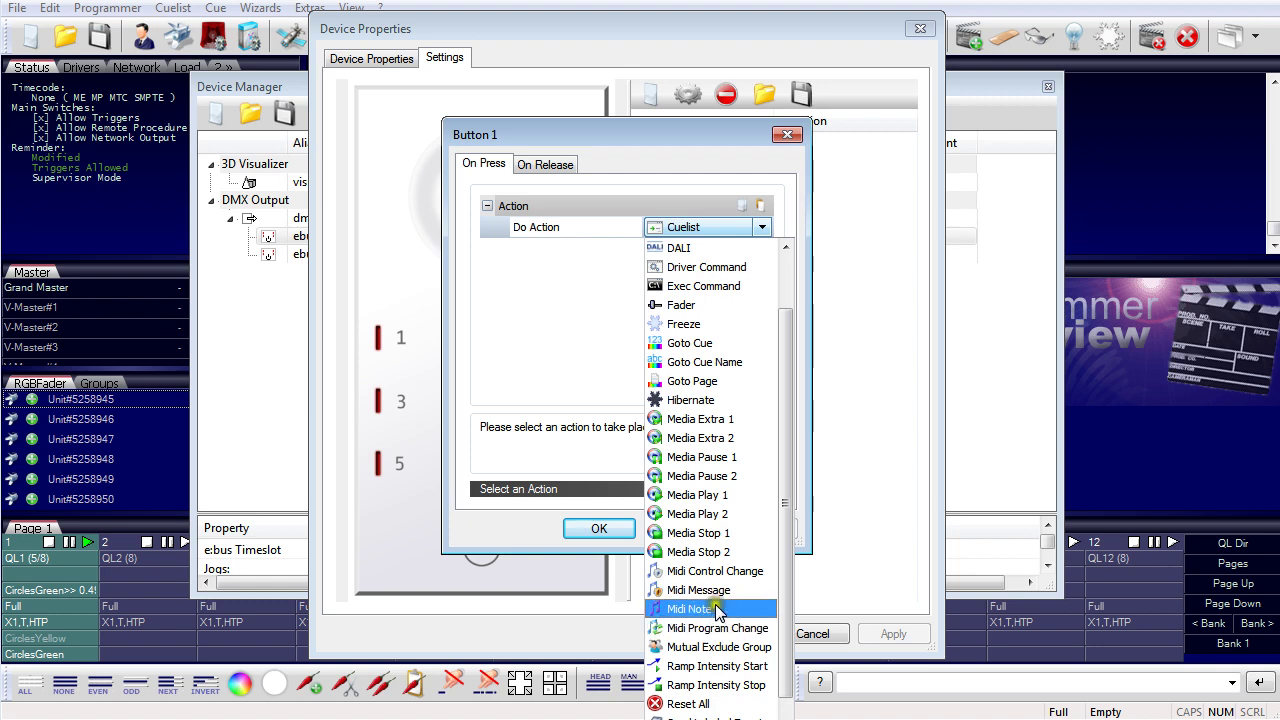
click(707, 494)
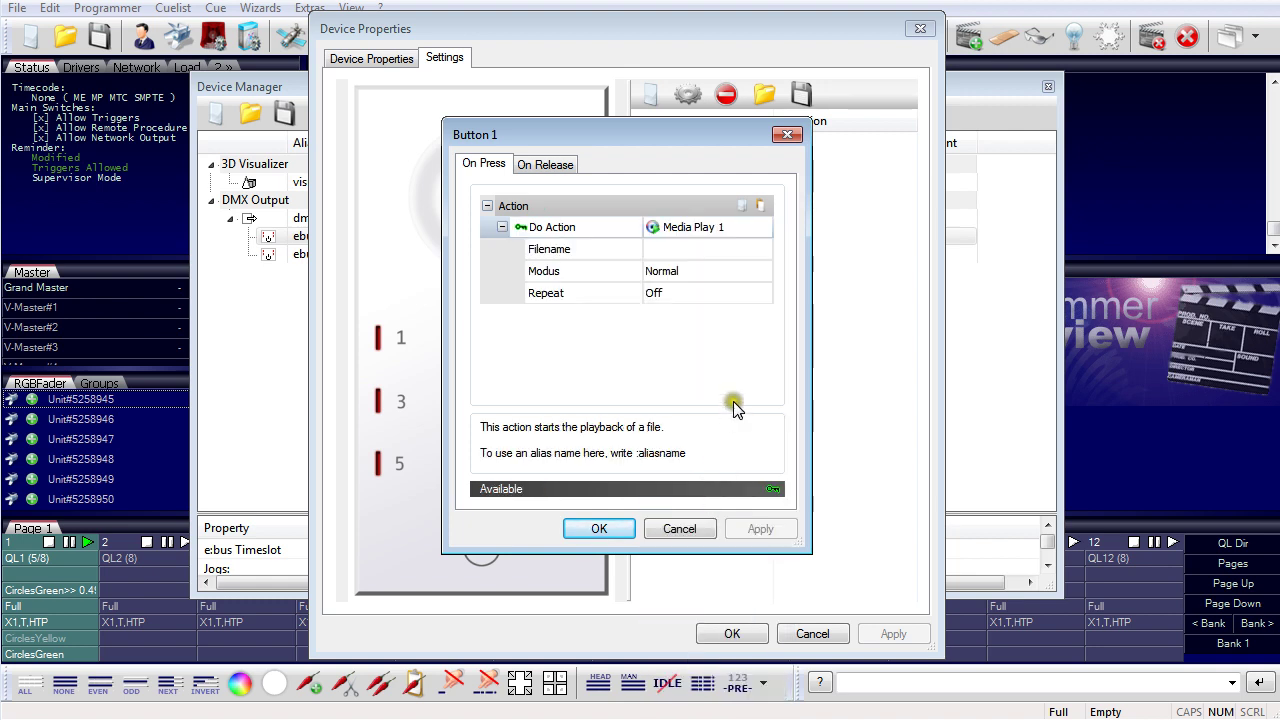
click(713, 251)
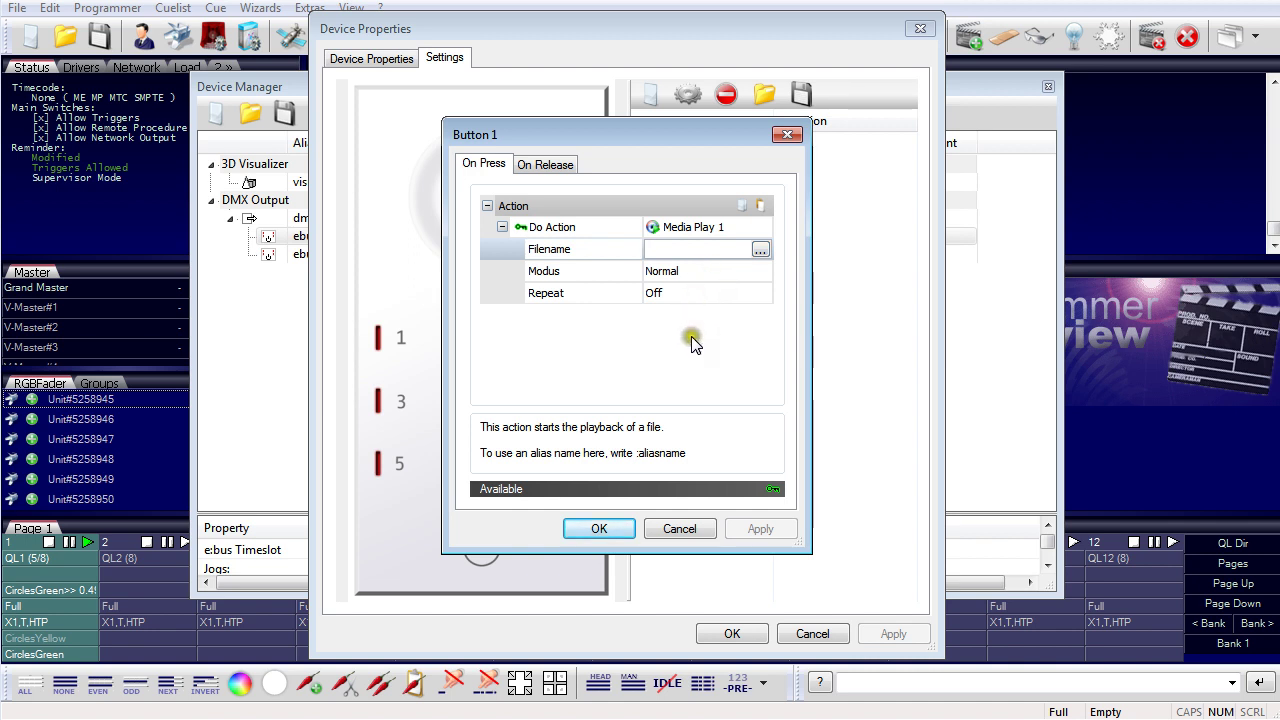
click(600, 525)
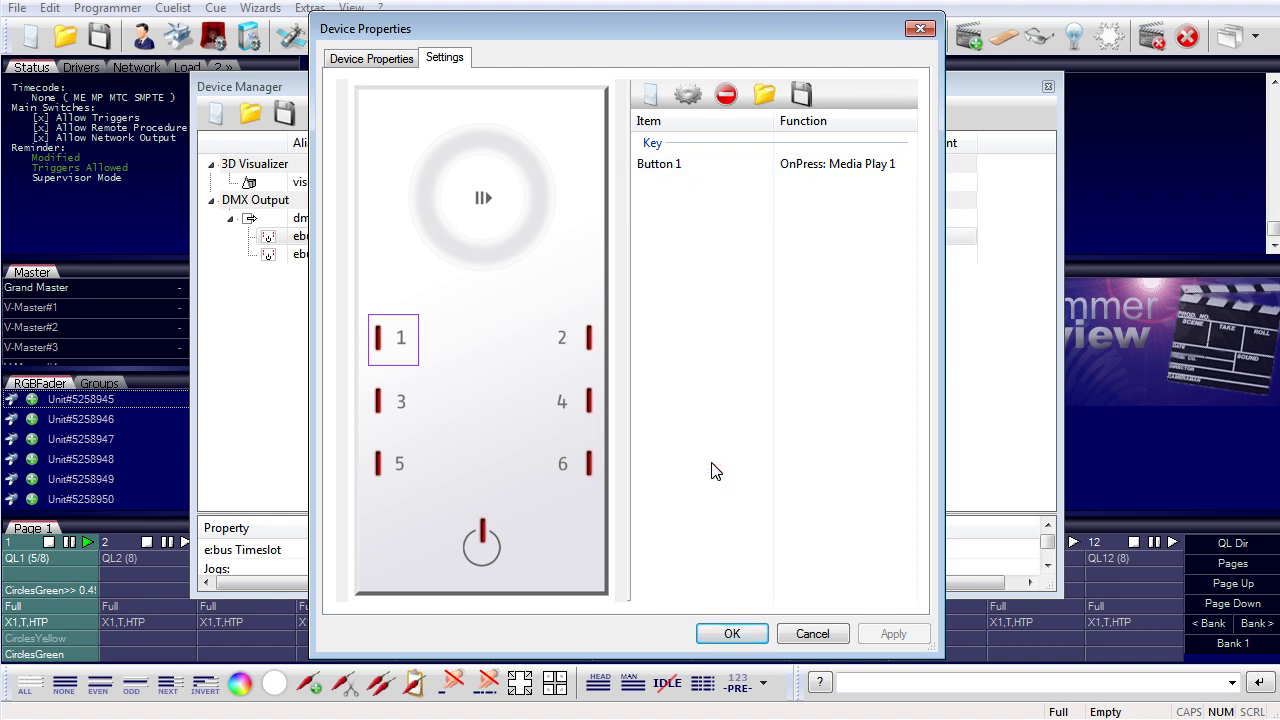
click(734, 634)
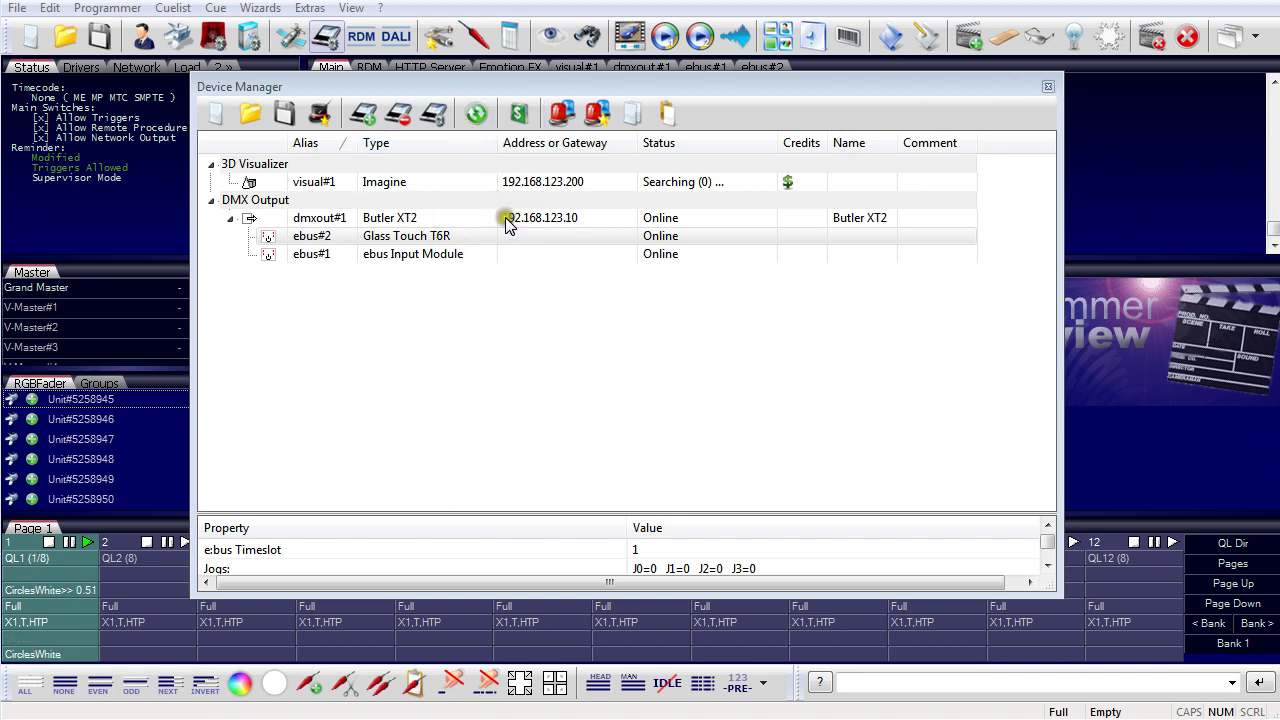
Step: Close Device Manager, open the empty Trigger List, and move it up and left
click(1048, 89)
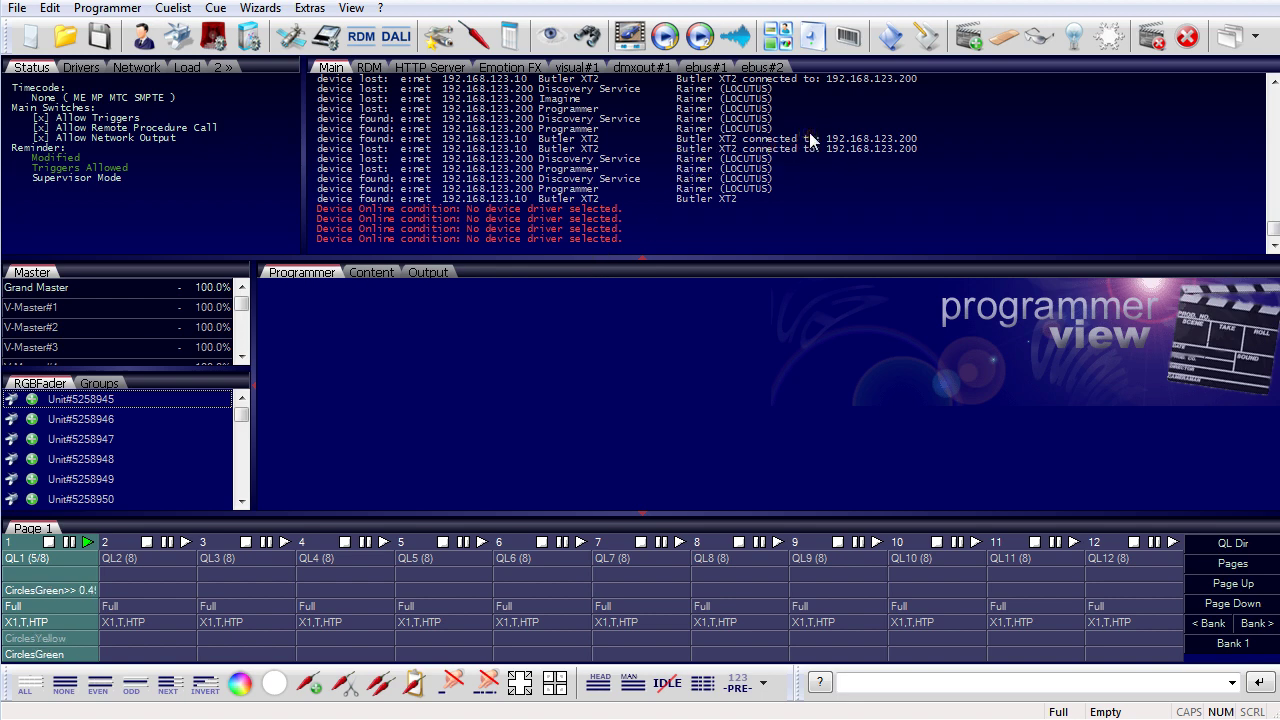
click(815, 40)
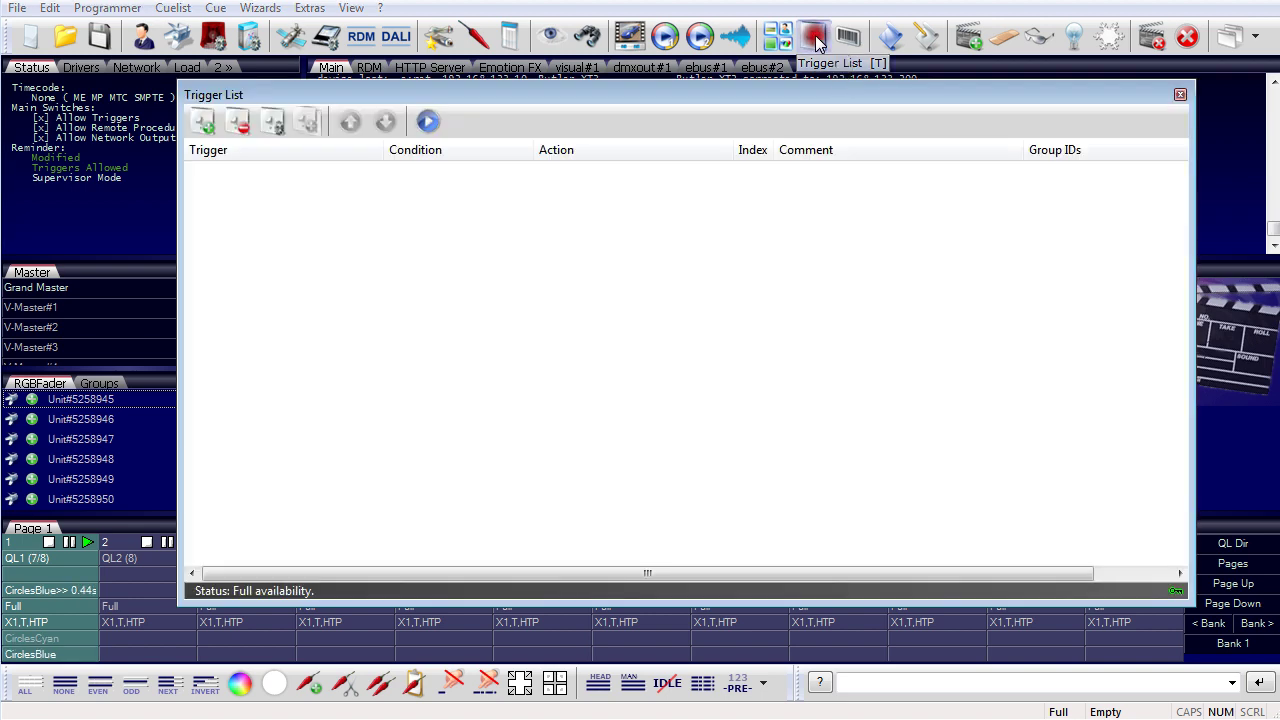
drag(557, 91, 508, 72)
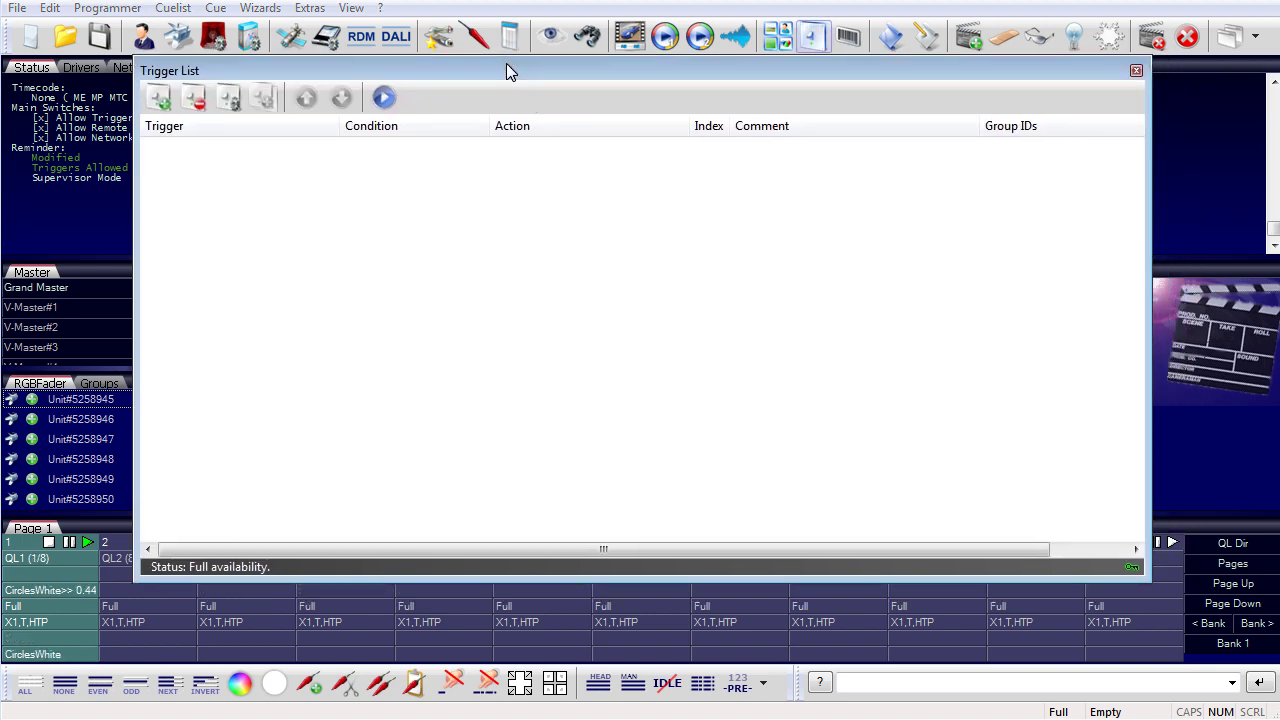
Step: Add a new trigger rule and set its trigger event to Midi Note On
click(163, 107)
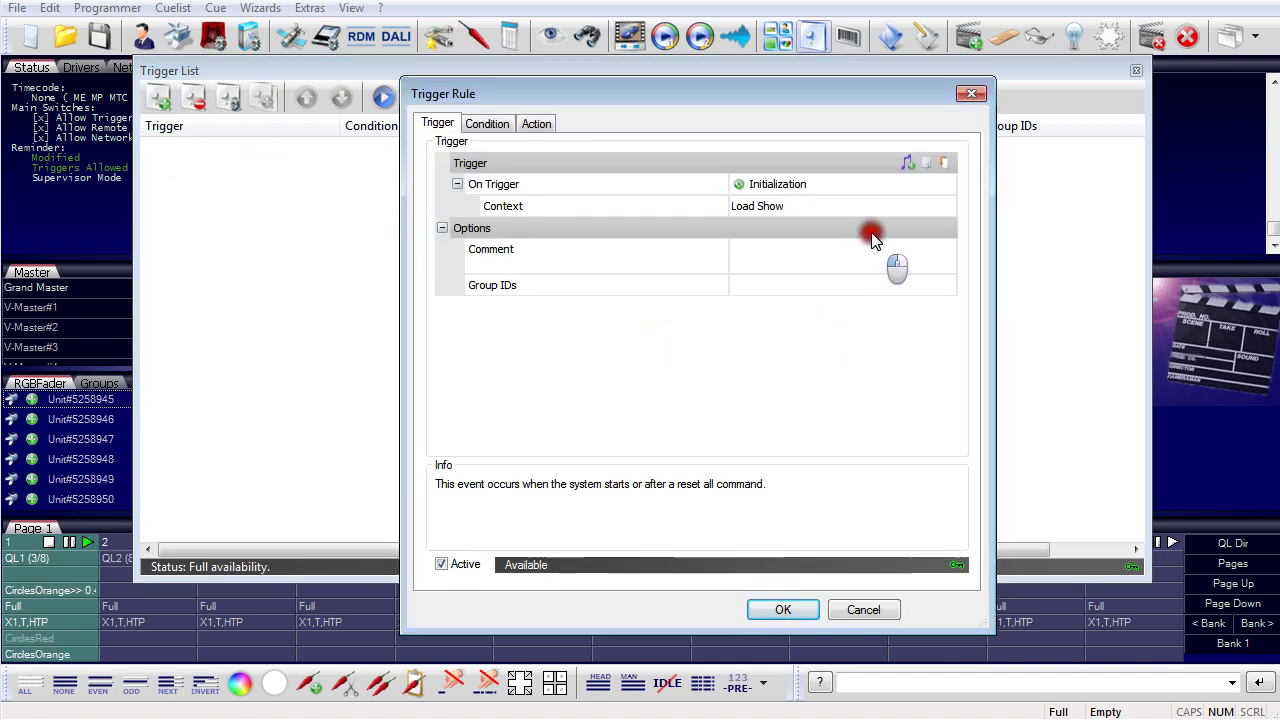
click(880, 184)
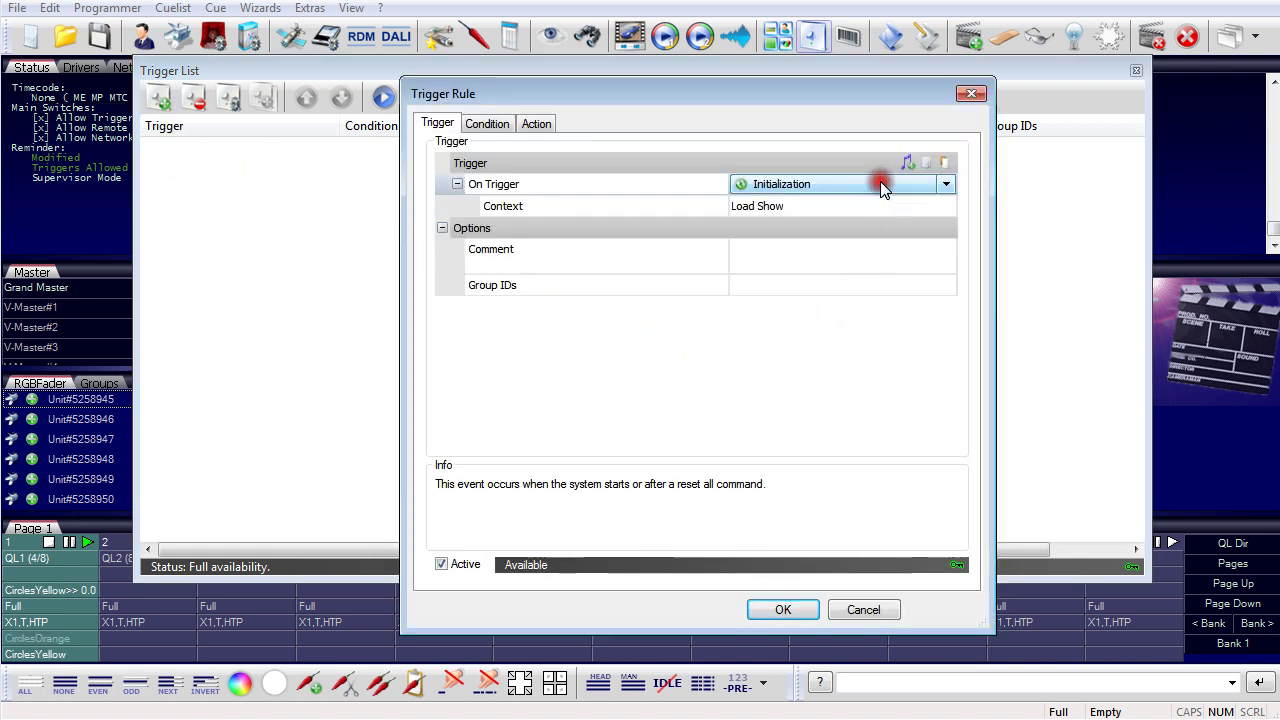
click(946, 184)
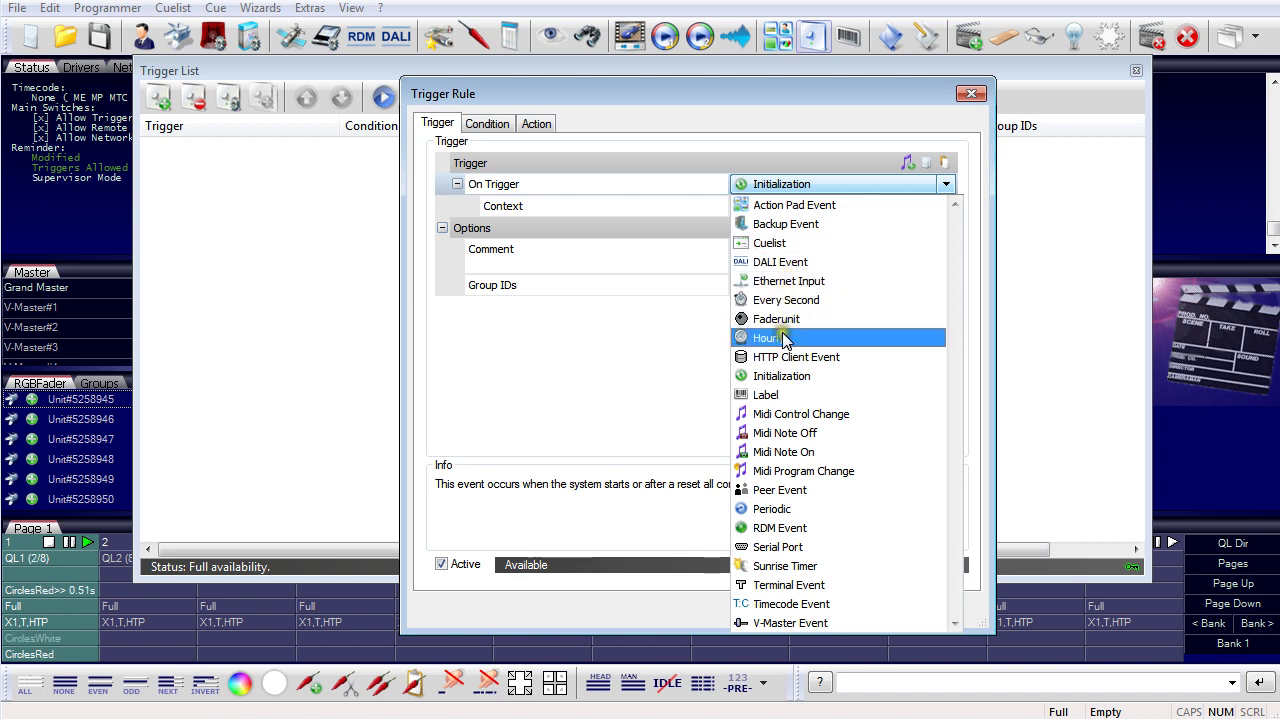
drag(783, 340, 783, 512)
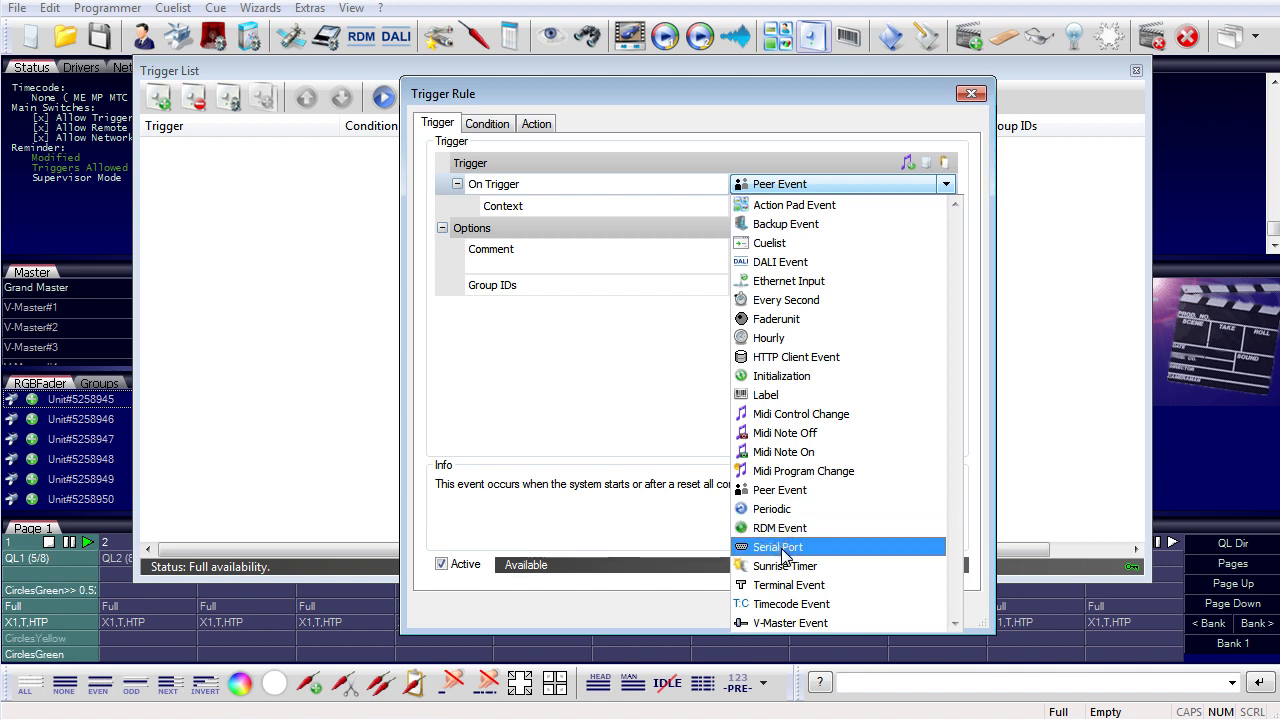
click(783, 549)
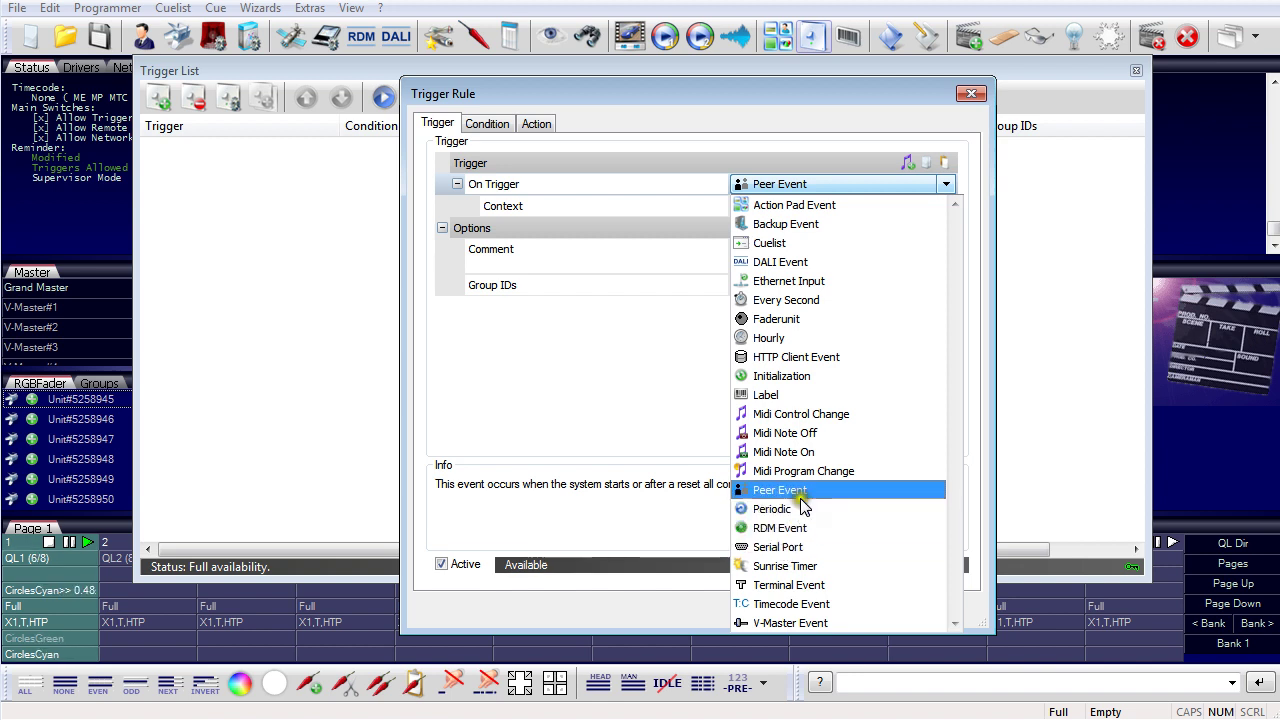
click(799, 458)
click(799, 458)
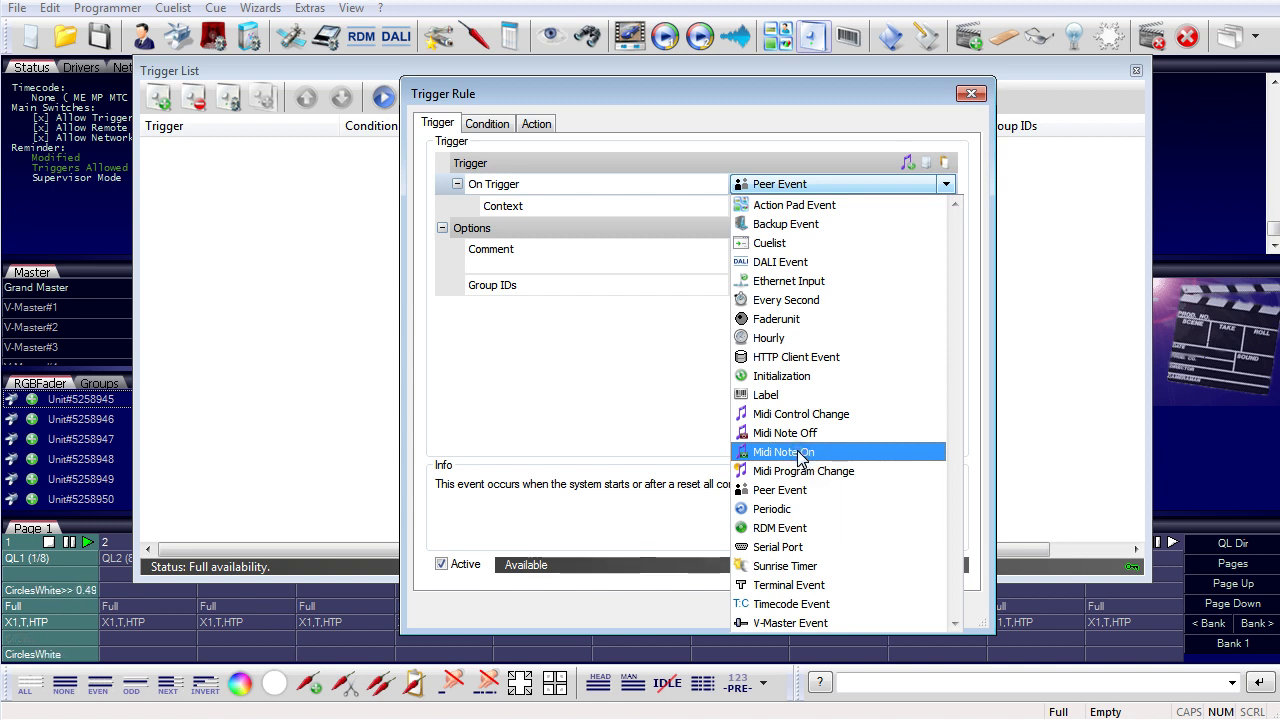
click(799, 452)
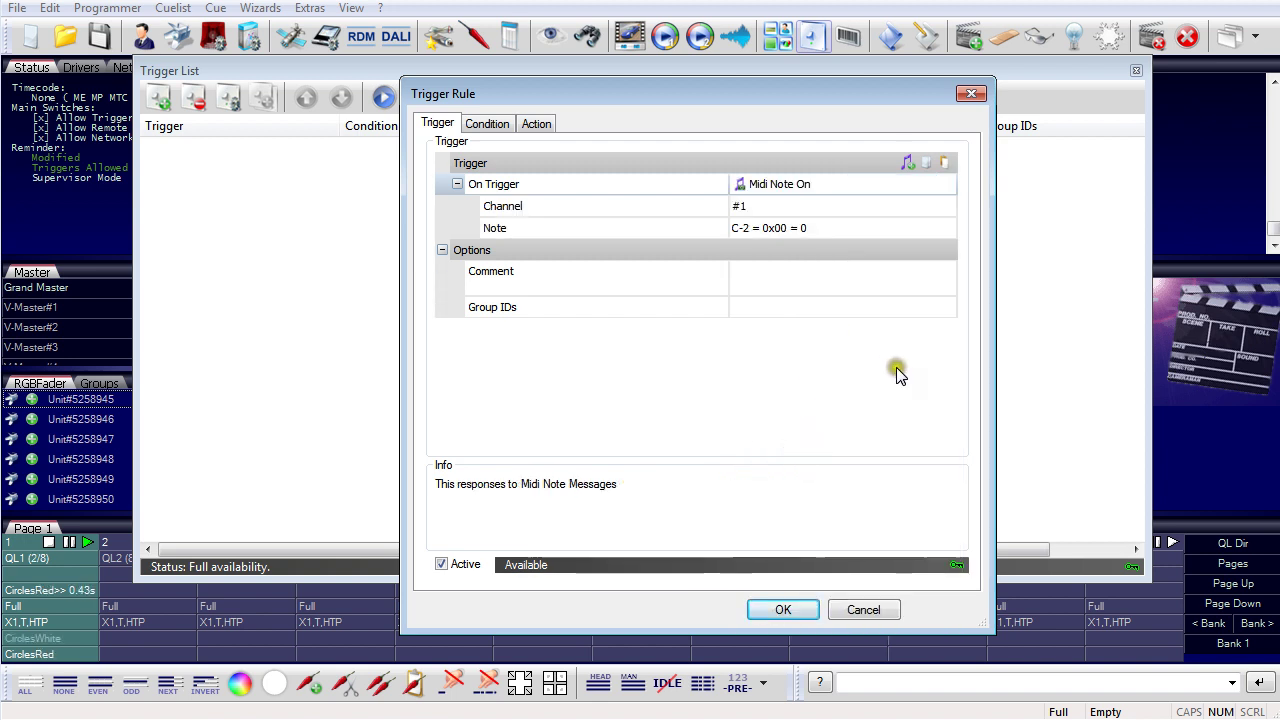
Step: Set the trigger note to C-2 = 0x00 = 0 on channel #1
click(849, 221)
click(850, 228)
click(850, 228)
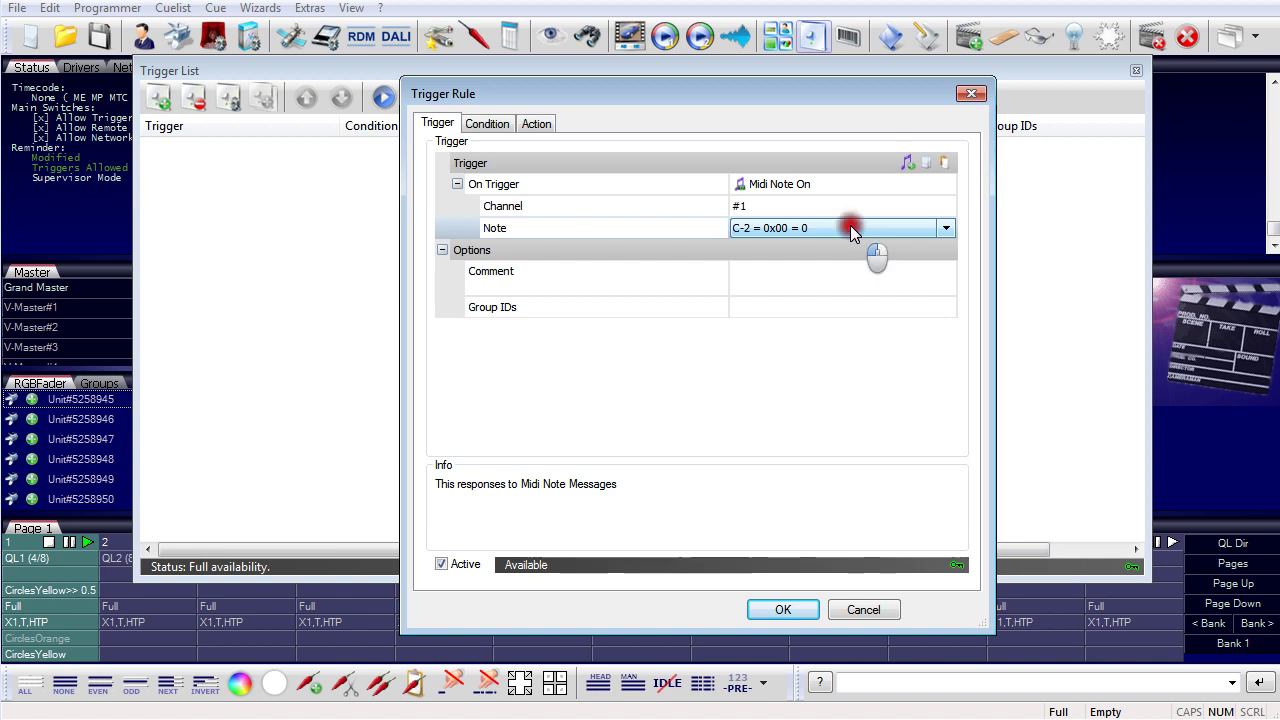
click(833, 246)
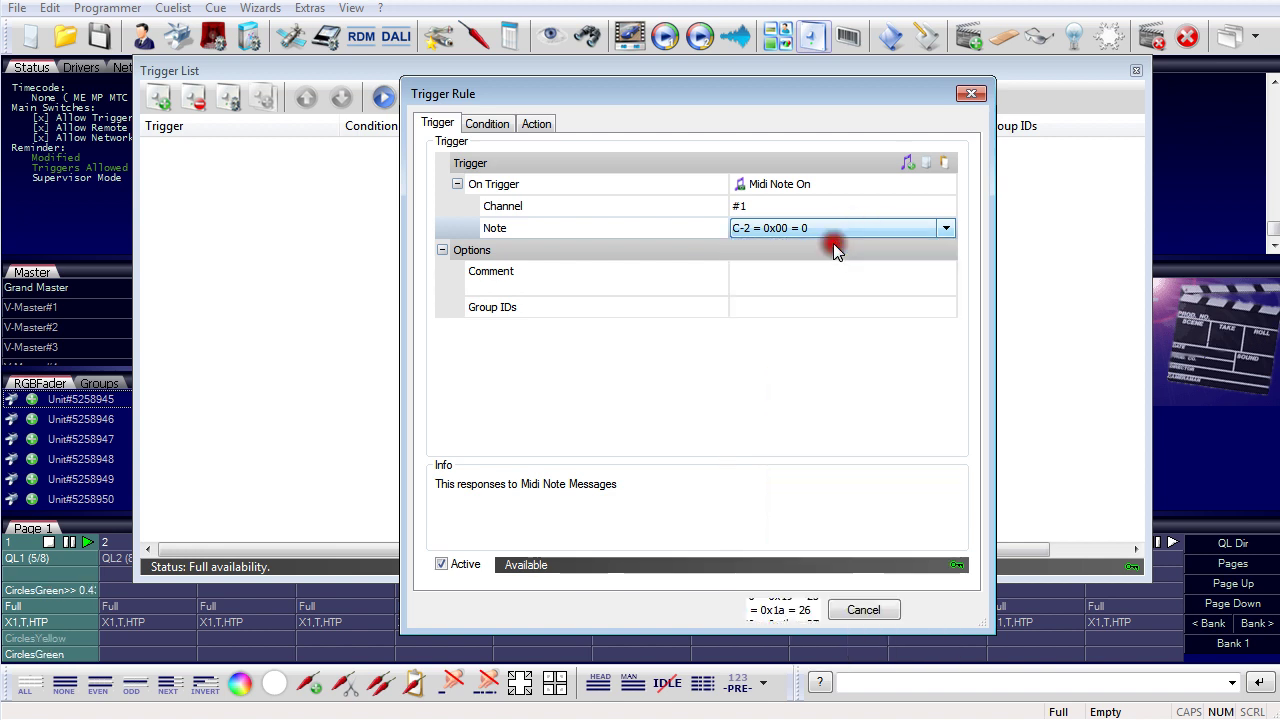
click(841, 222)
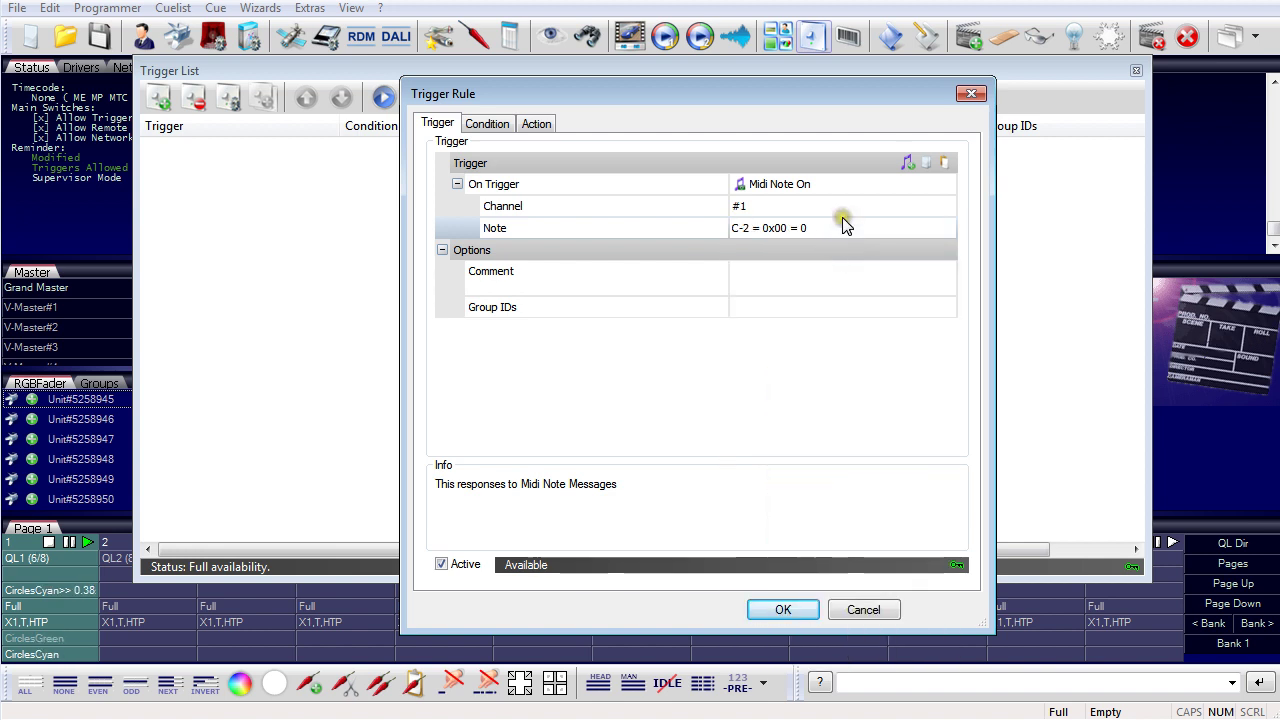
click(830, 236)
click(537, 259)
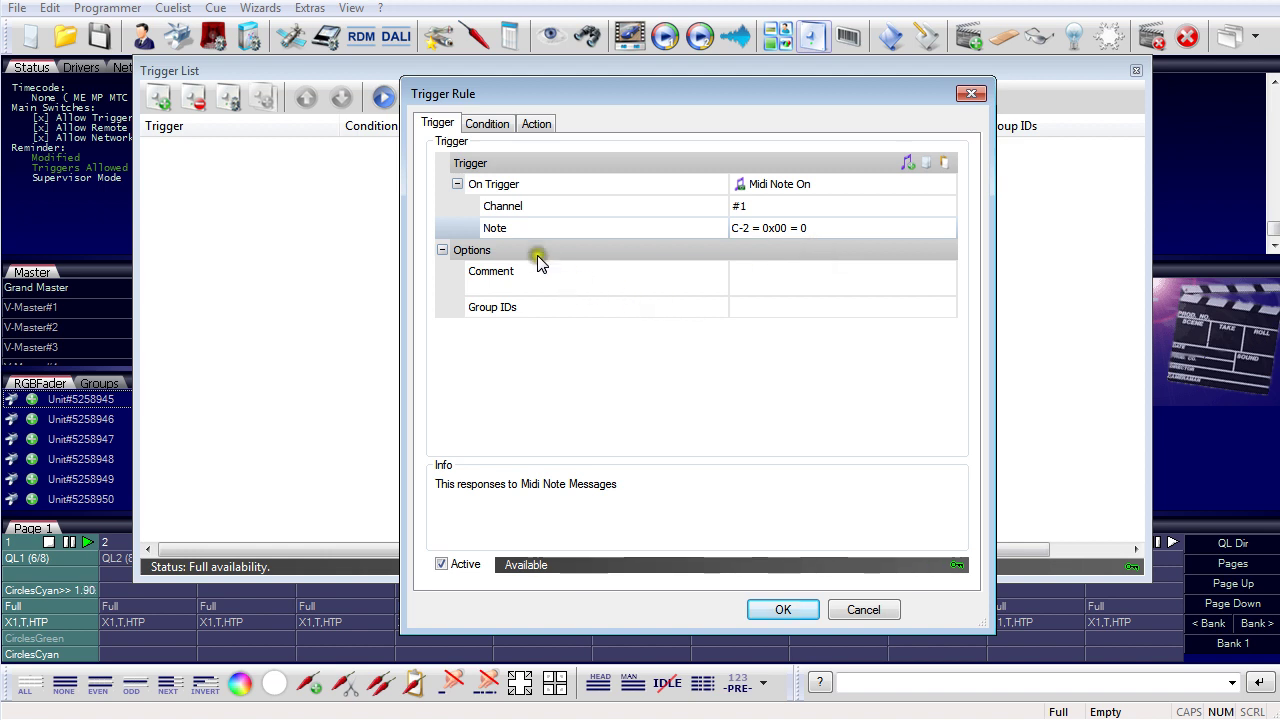
Step: Add a Time condition on the rule's Condition tab
click(487, 122)
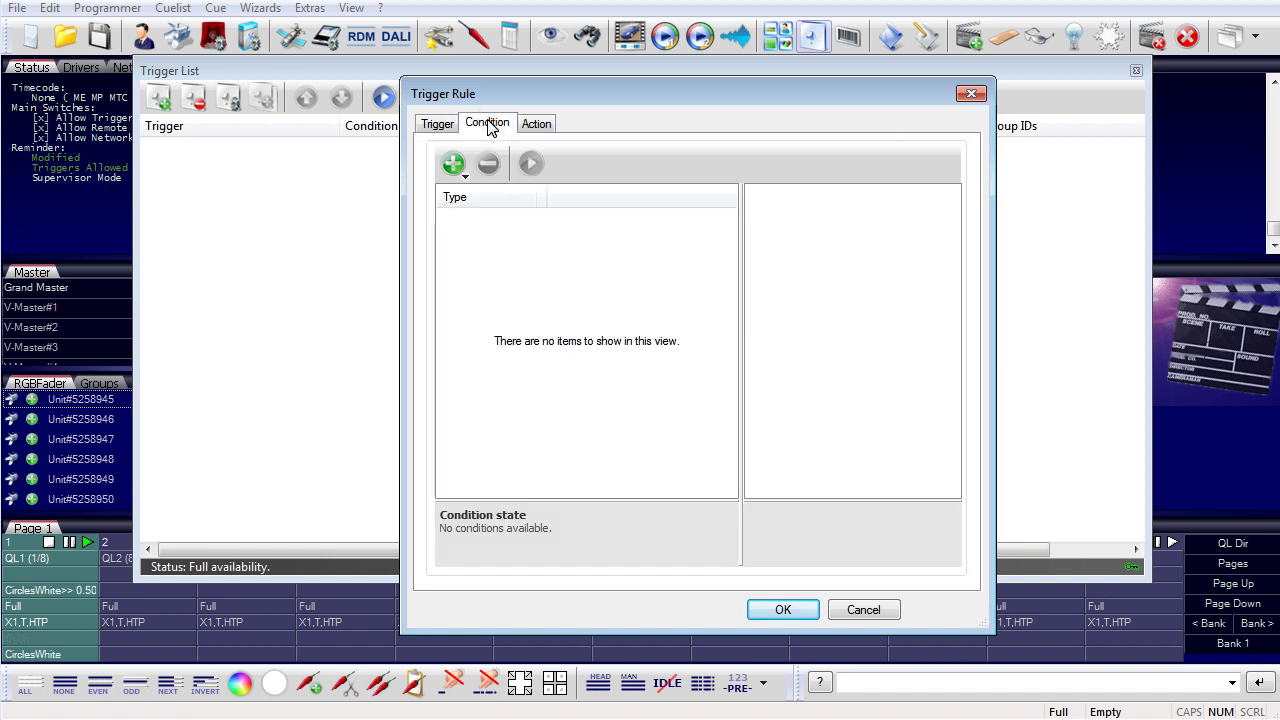
click(456, 168)
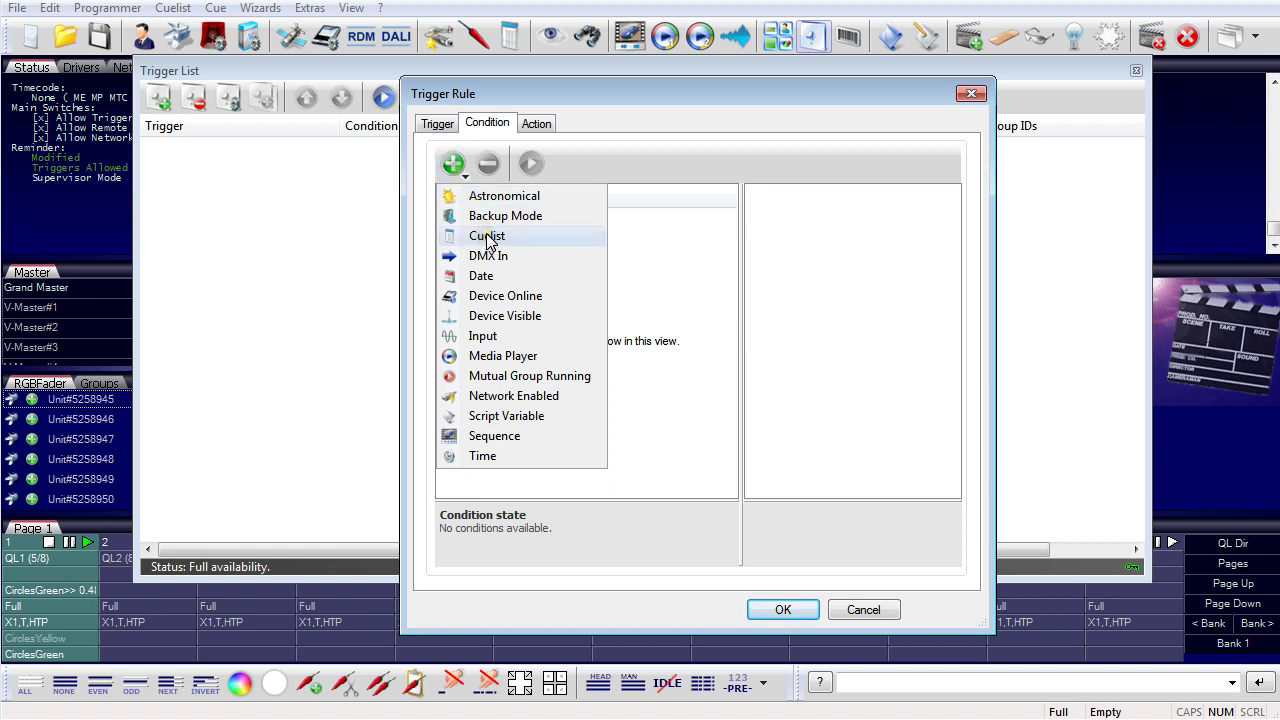
click(498, 317)
click(502, 357)
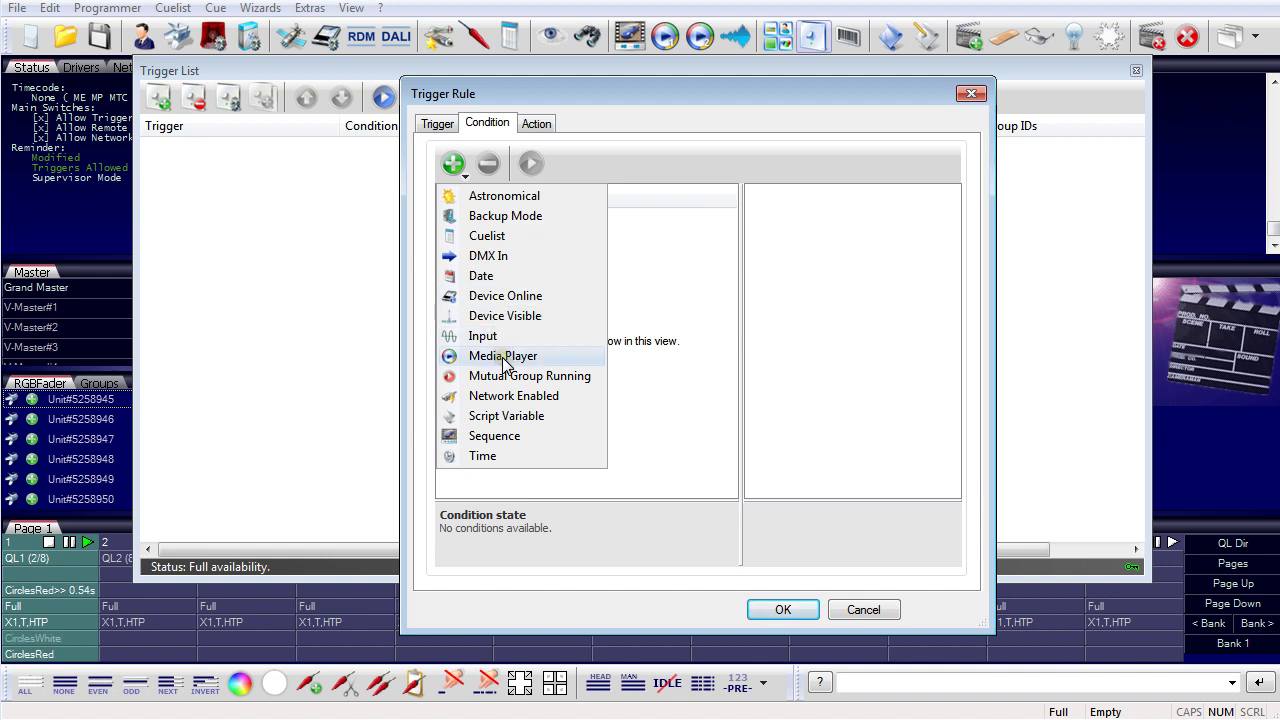
click(482, 456)
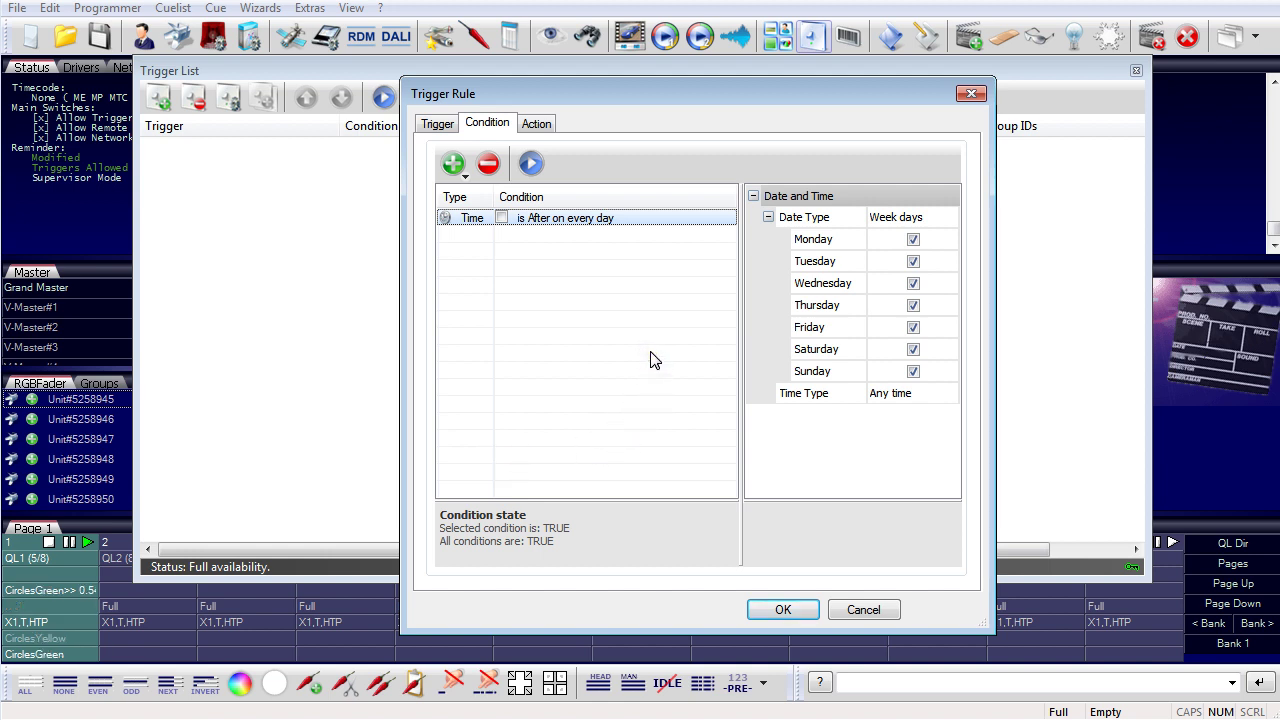
Step: Uncheck Saturday and Sunday, set Time Type to Once, and time to after 22:00:00
click(913, 370)
click(912, 349)
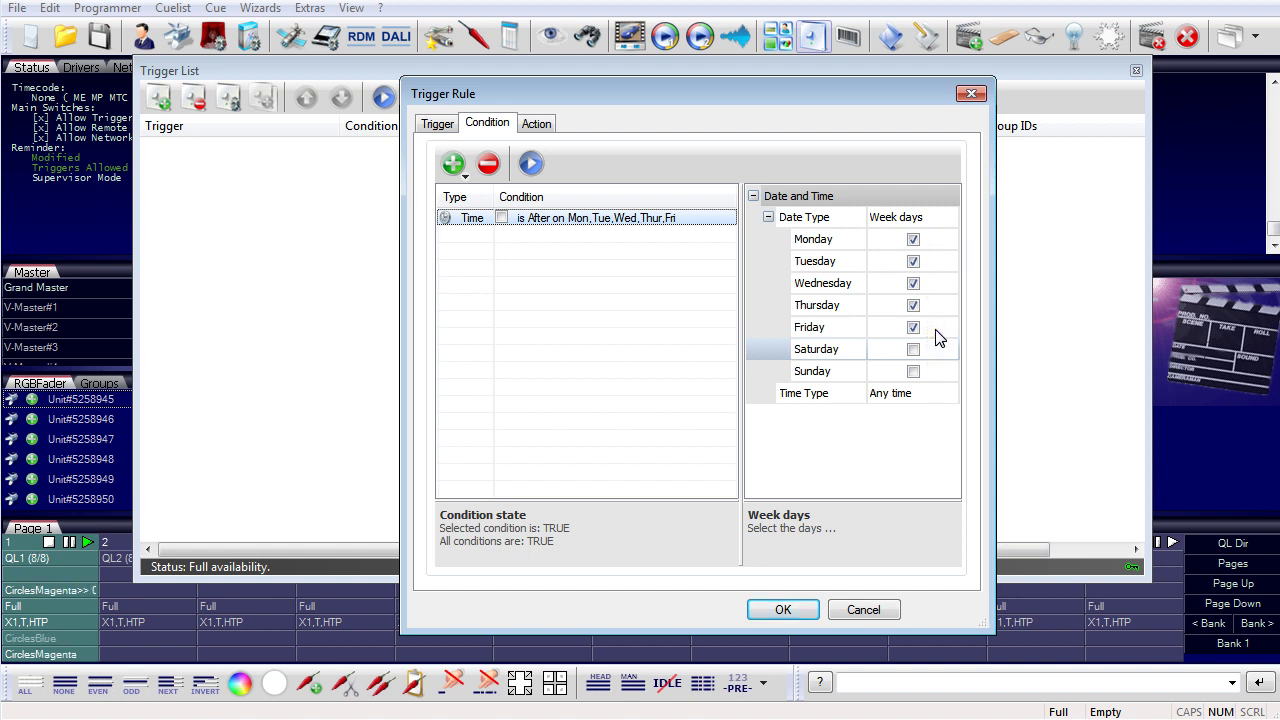
click(938, 400)
click(946, 394)
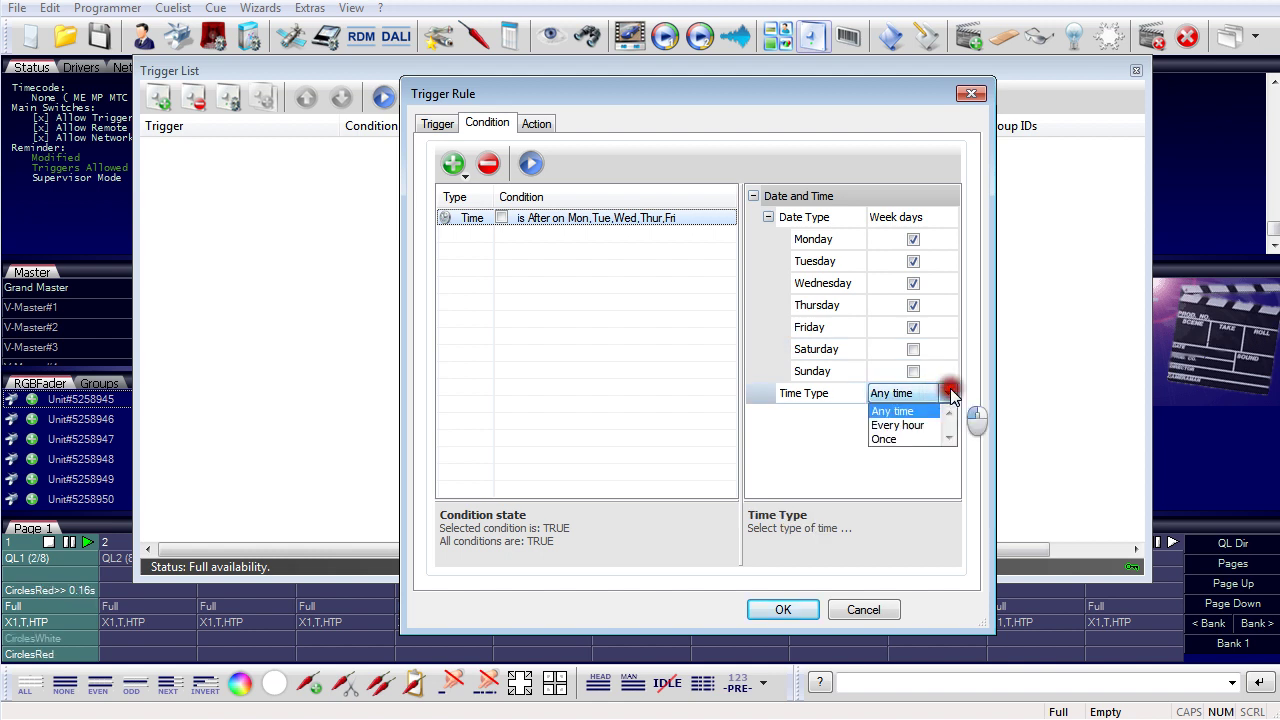
click(890, 440)
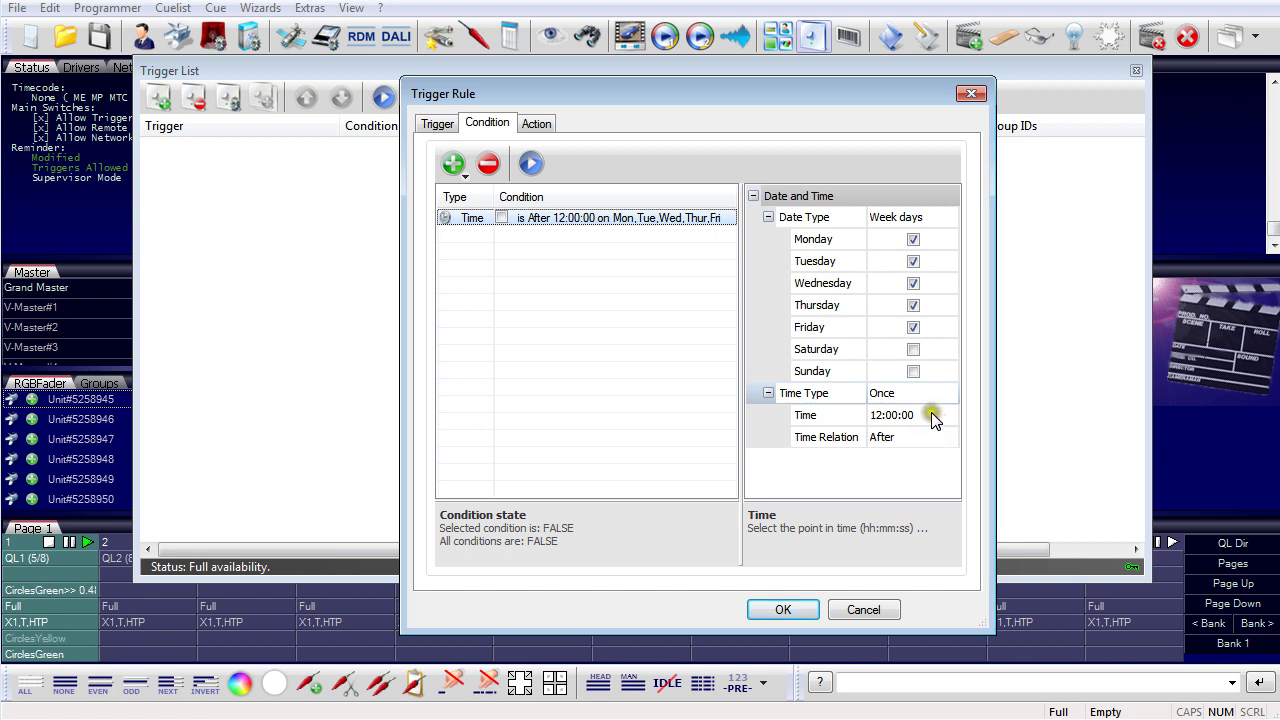
click(931, 414)
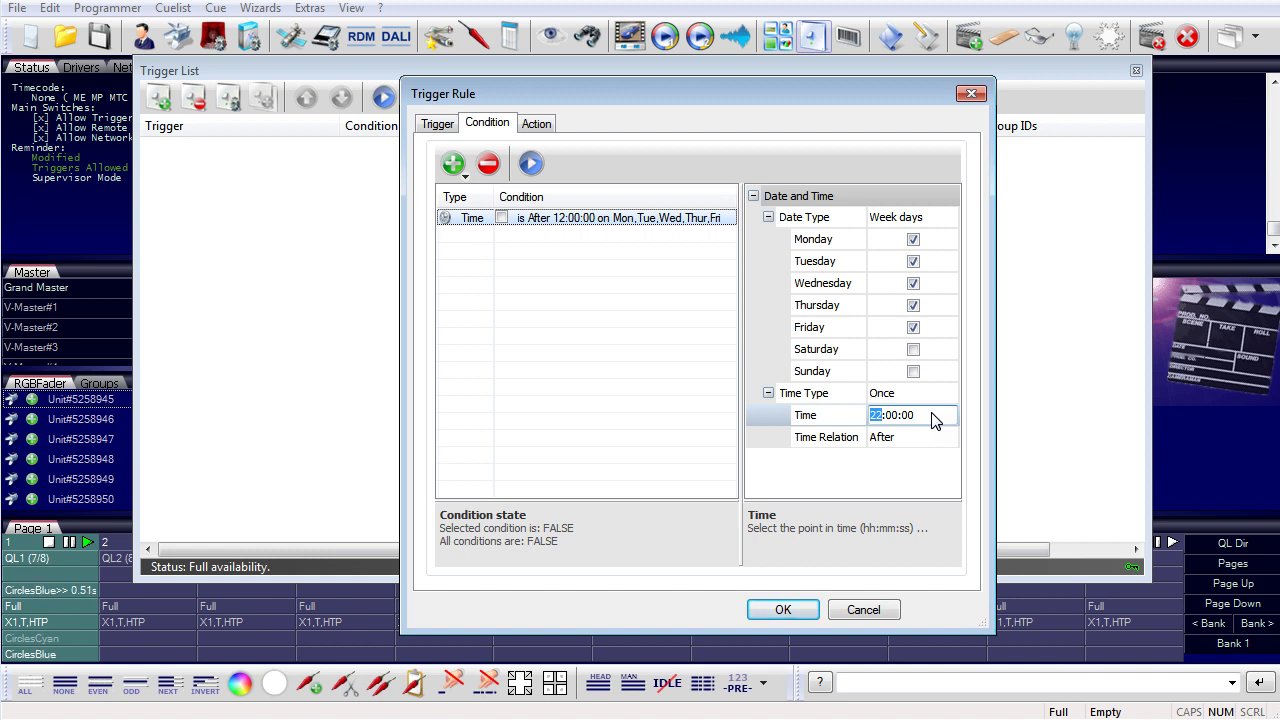
click(930, 437)
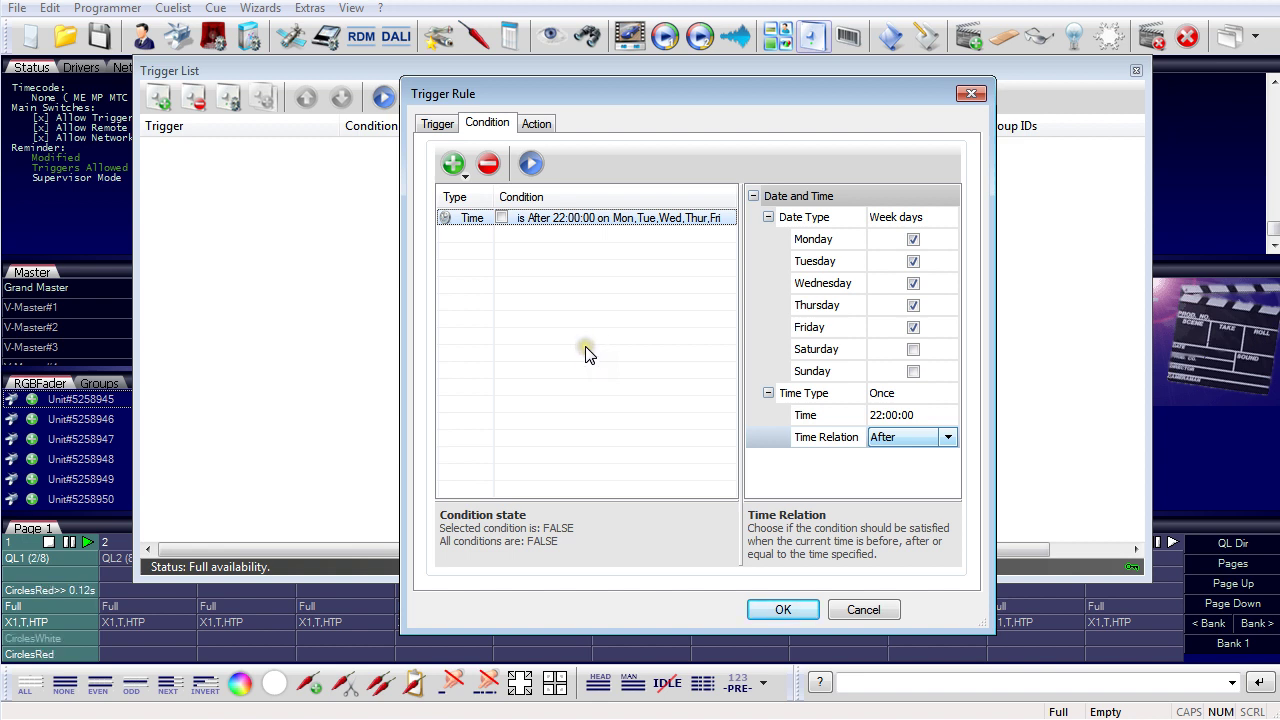
Step: On the Action tab, set Do Action to Cuelist, cuelist QL4, action Play
click(536, 124)
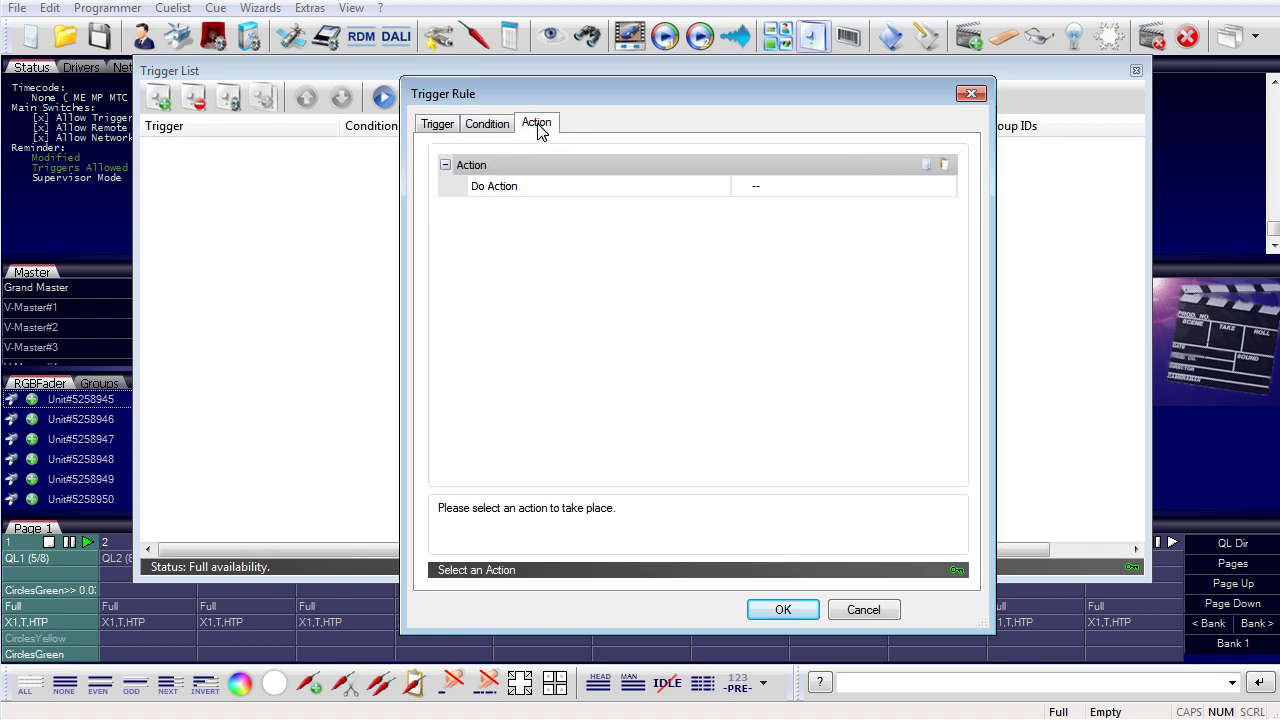
click(886, 188)
click(946, 187)
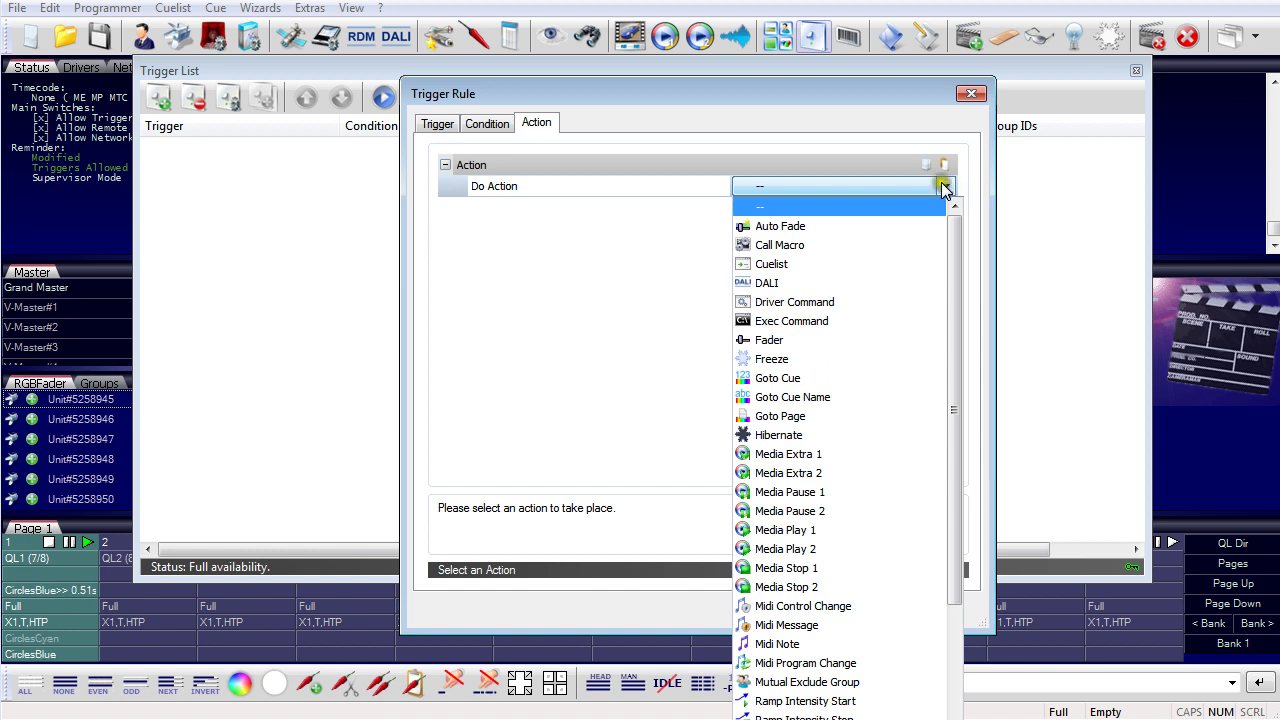
click(785, 265)
click(837, 207)
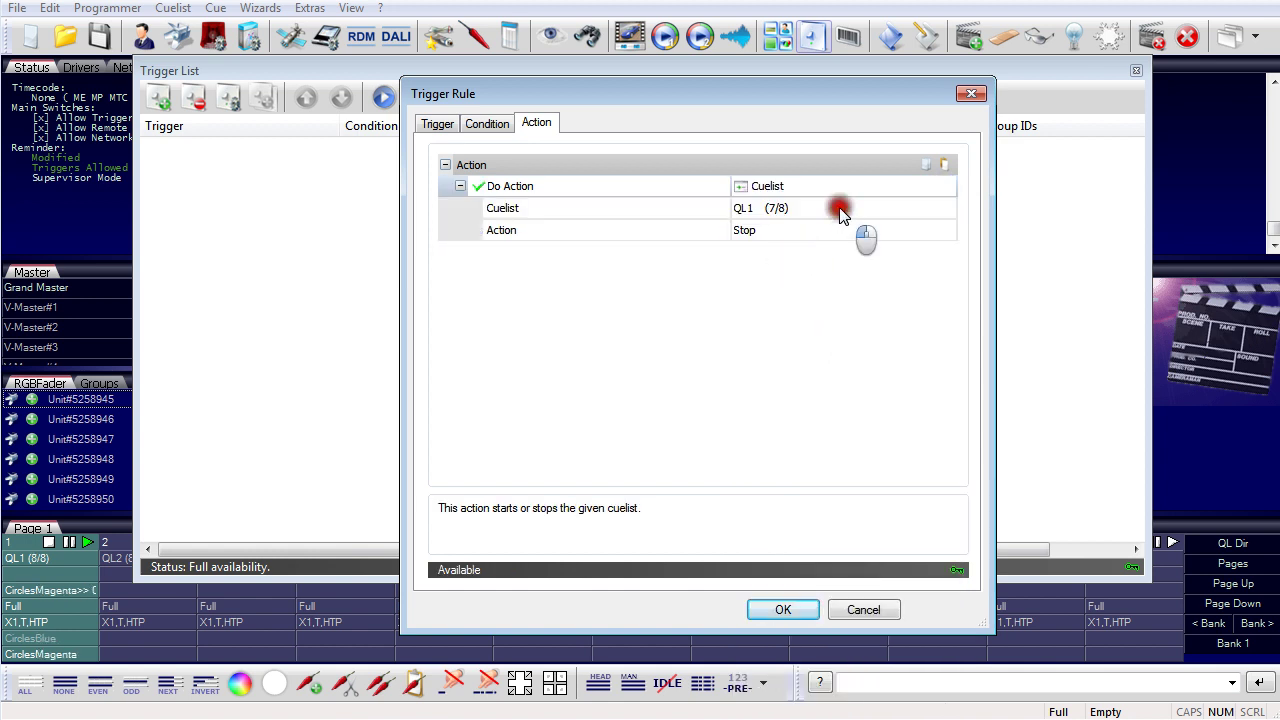
click(839, 208)
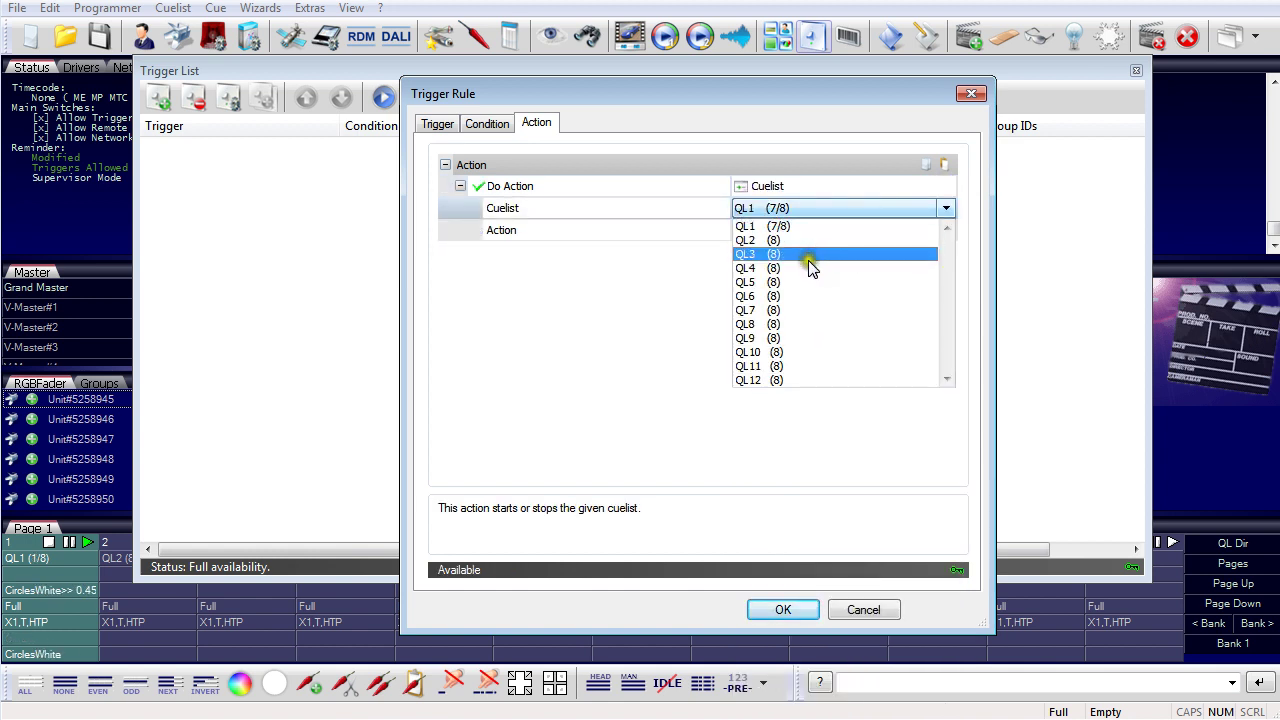
click(808, 268)
click(819, 229)
click(819, 229)
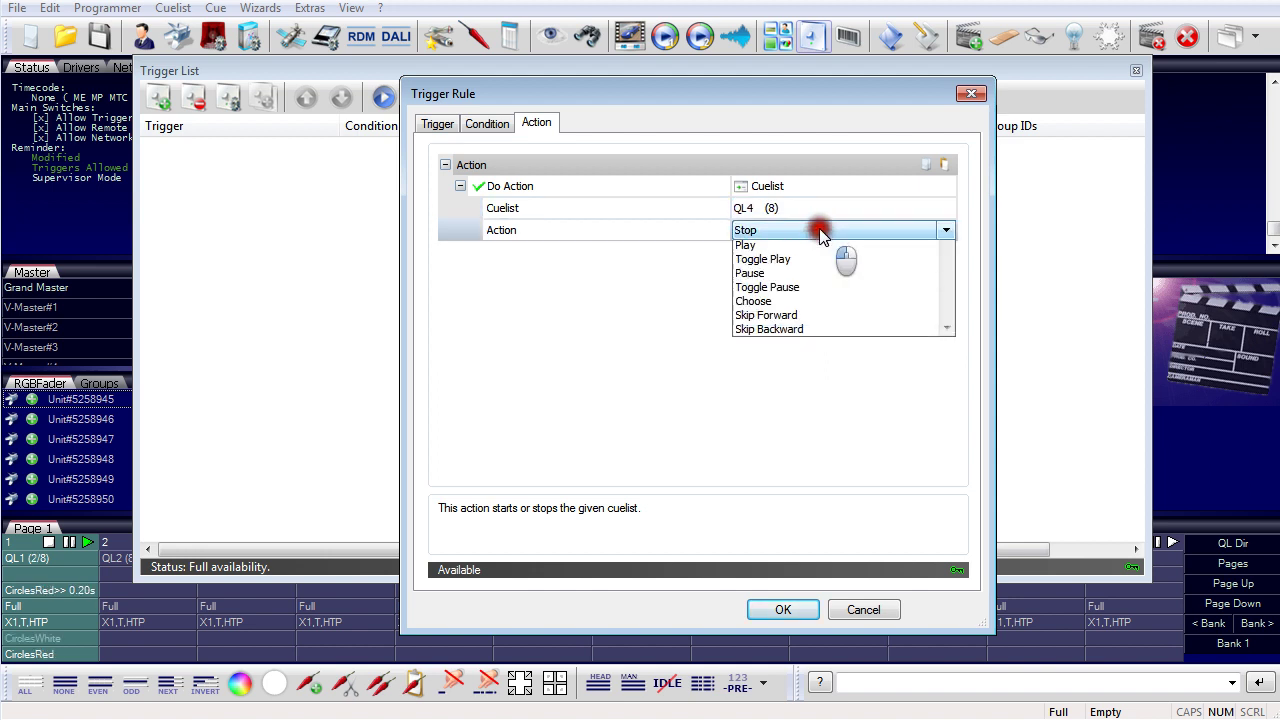
click(808, 263)
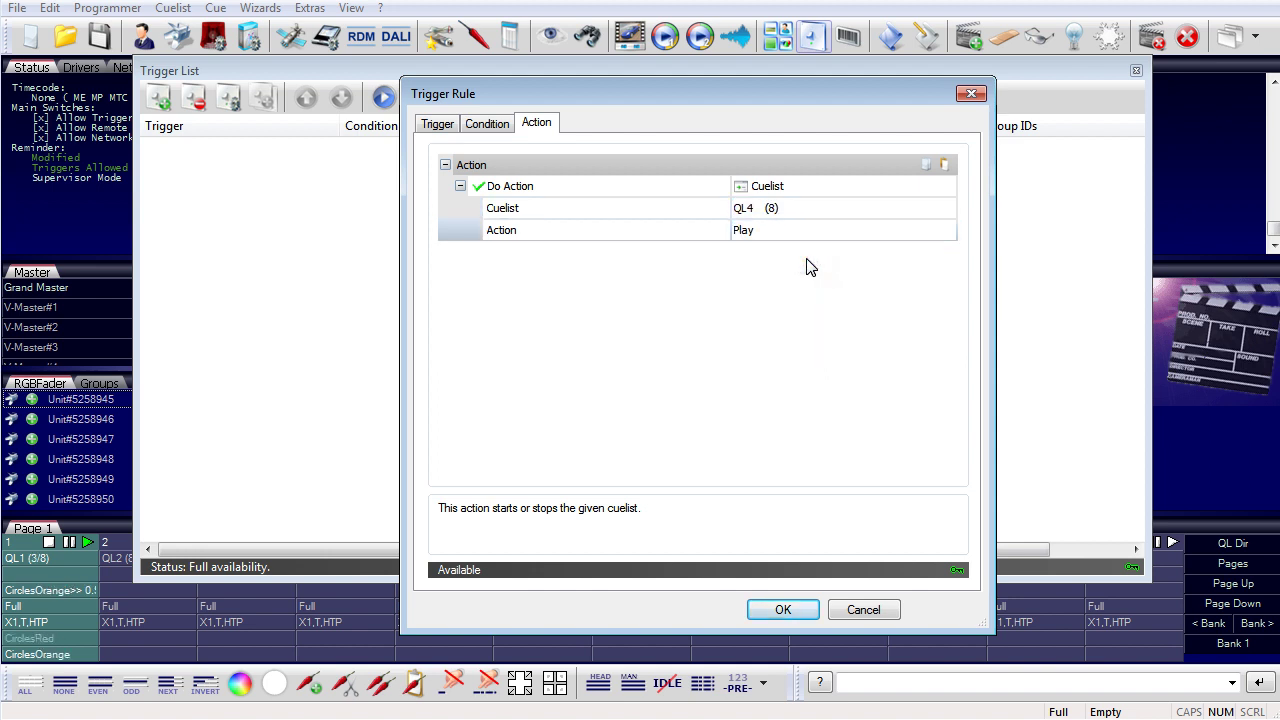
click(436, 122)
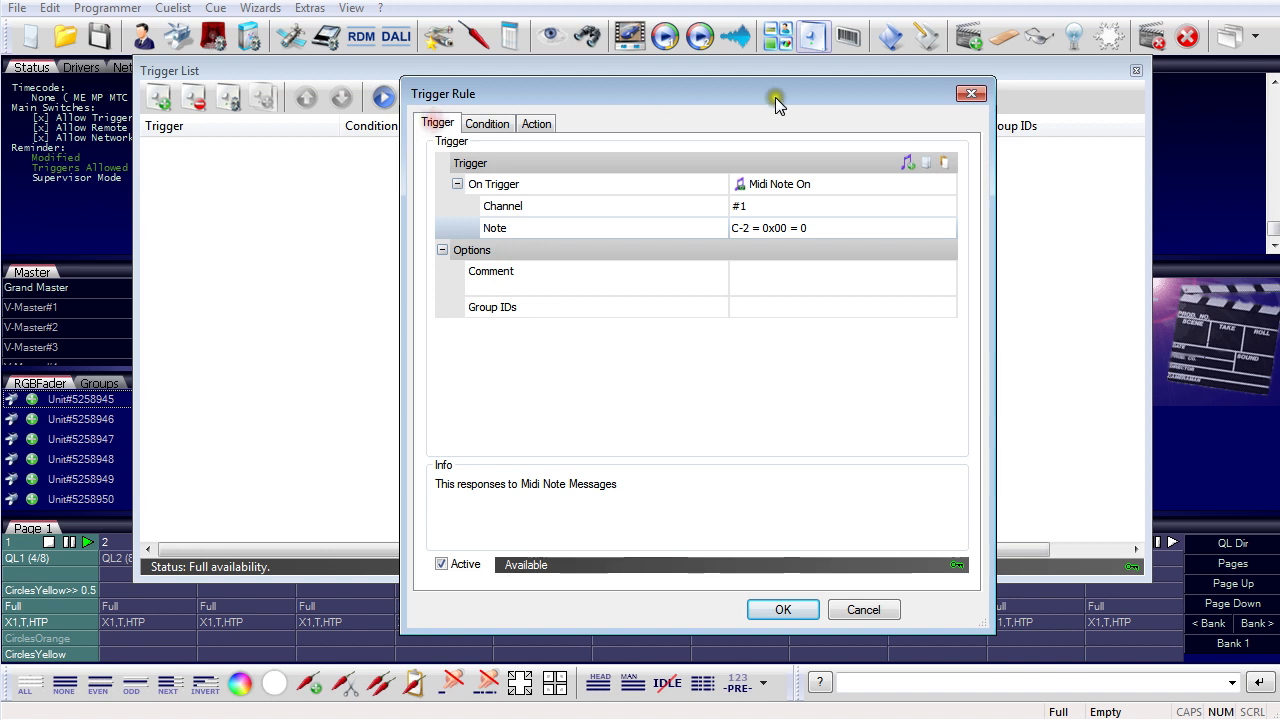
click(832, 189)
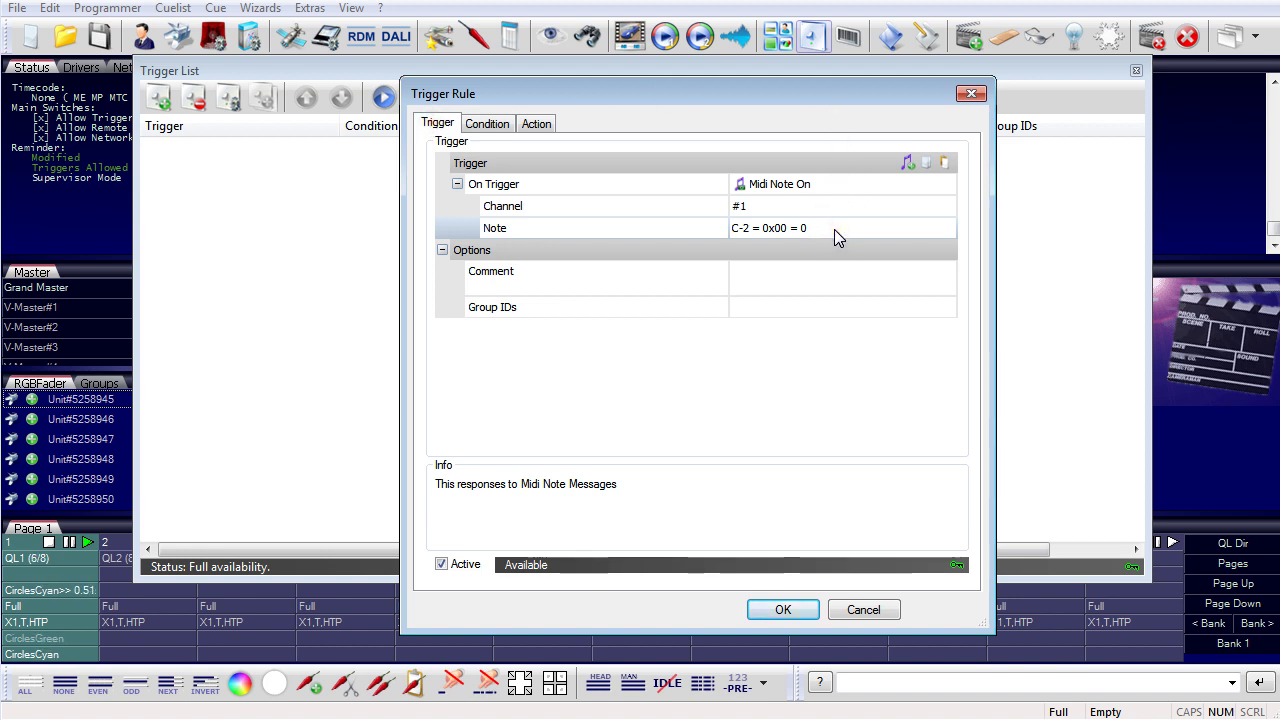
click(488, 126)
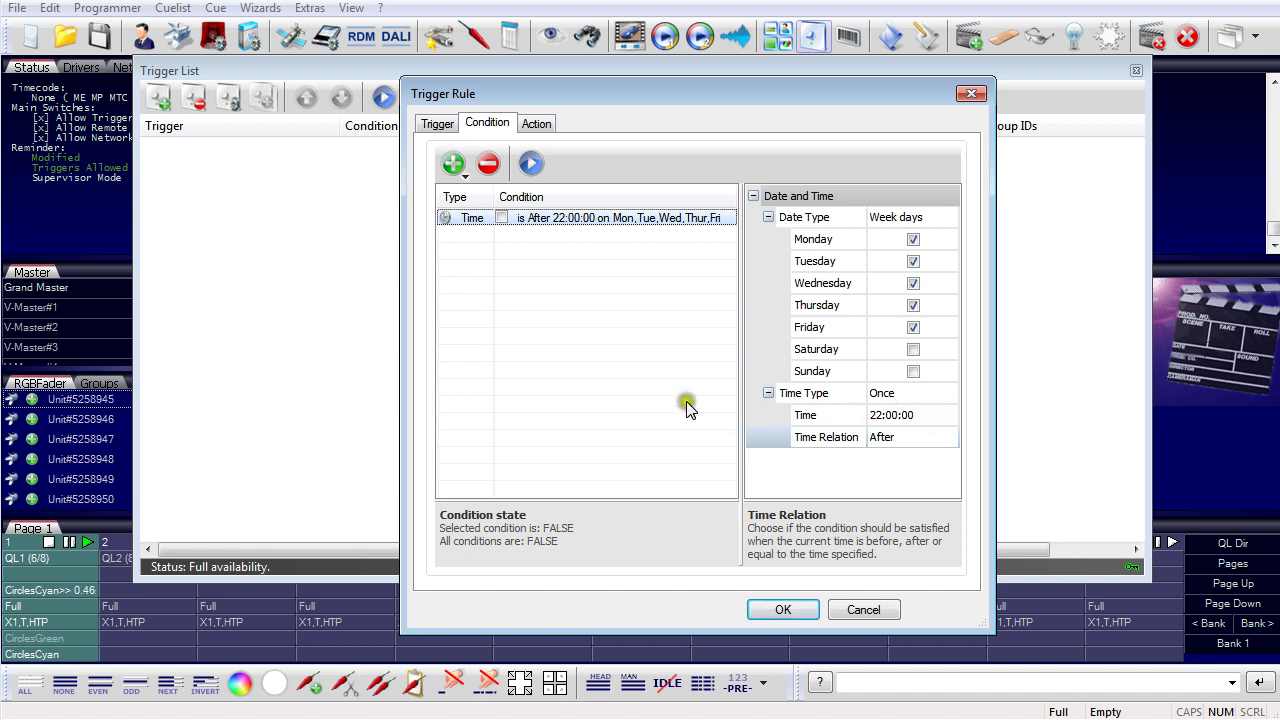
click(537, 124)
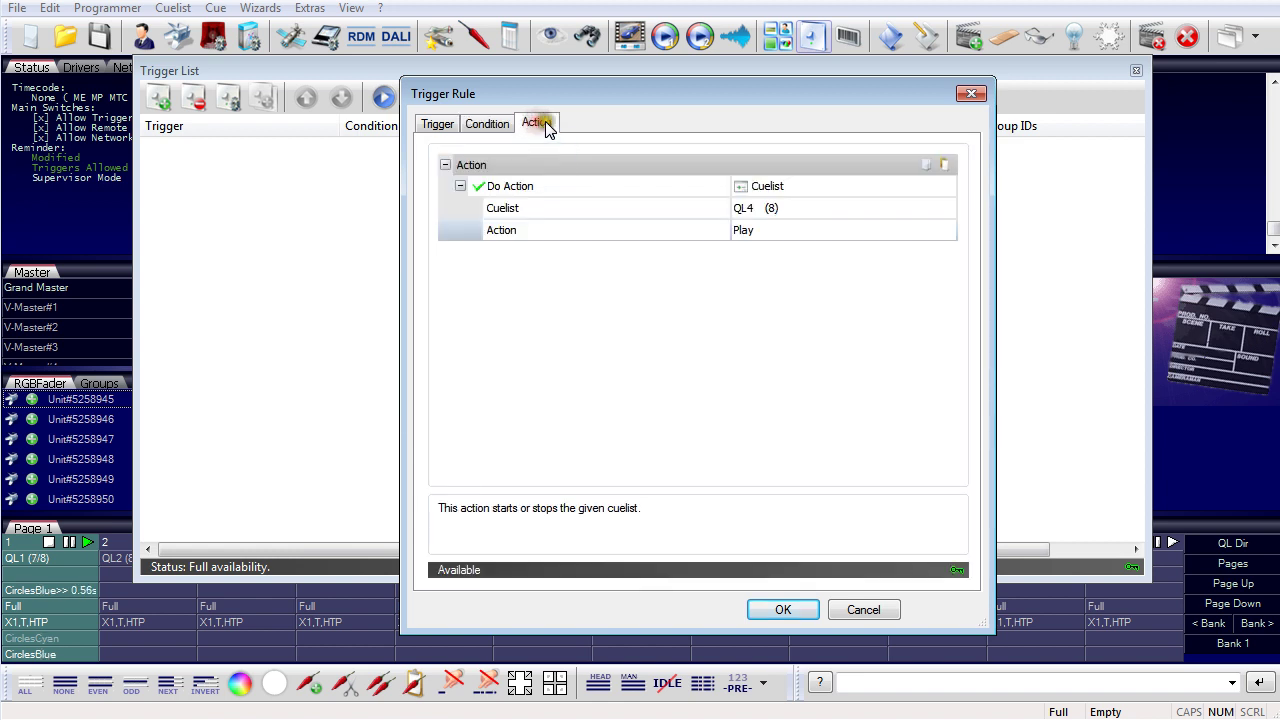